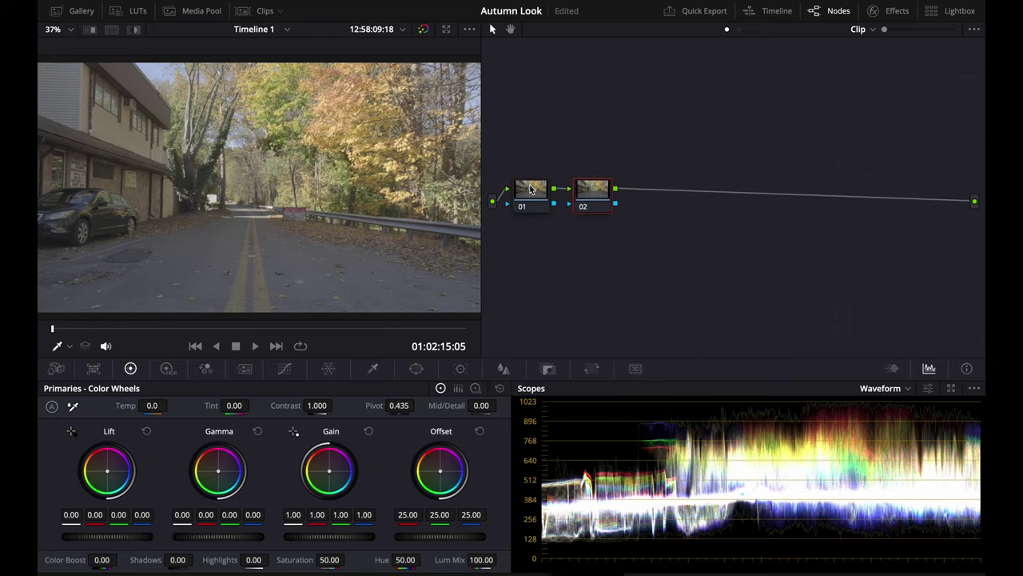
# Step: Apply a Color Space Transform to node 02 and set its input to Rec.2020 with FujiFilm F-Log gamma
pyautogui.moveTo(856, 121); pyautogui.dragTo(543, 191)
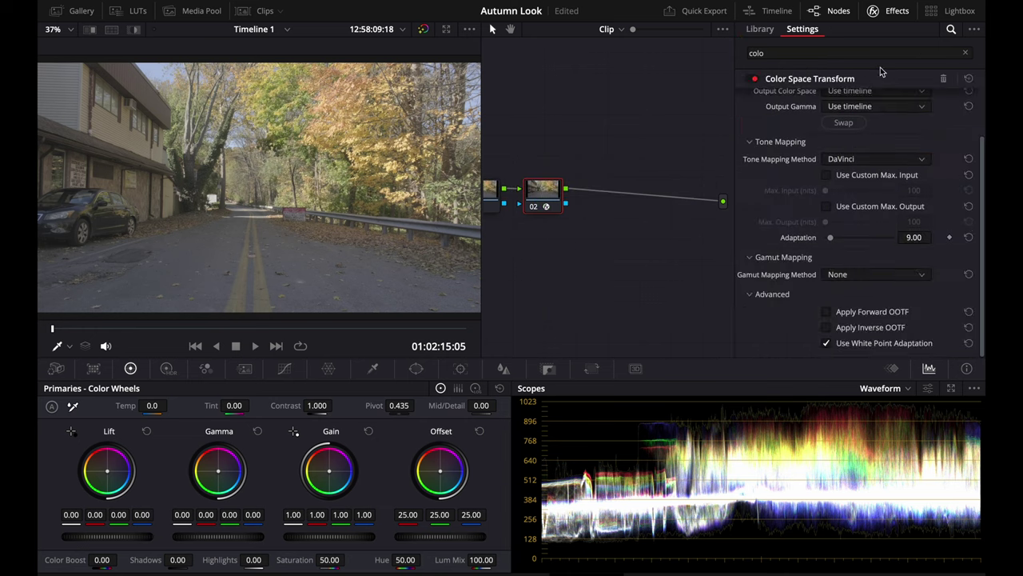
pyautogui.scroll(3, 809, 126)
pyautogui.click(851, 115)
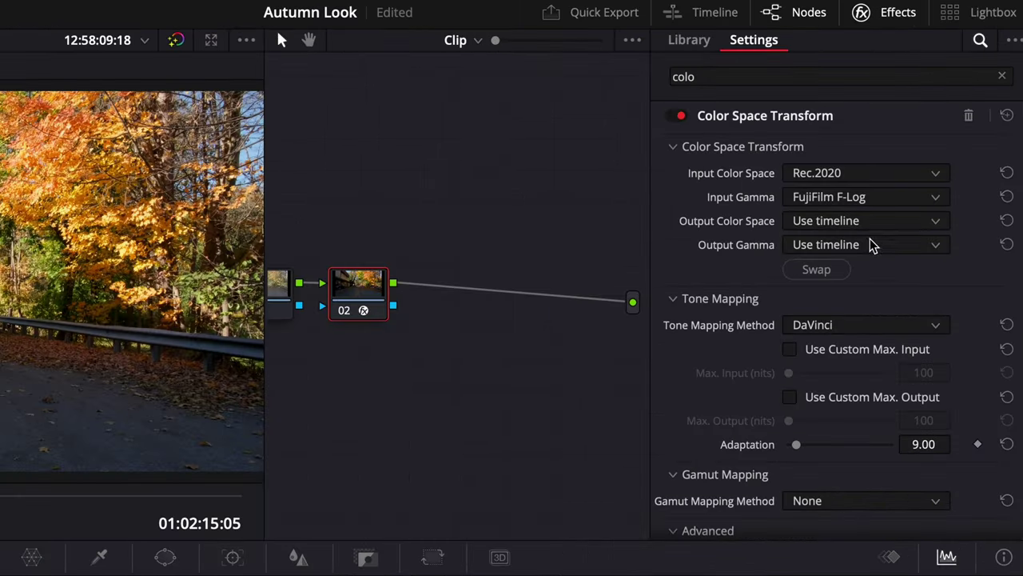
# Step: Set the transform's output to Rec.709 with Cineon Film Log gamma and label the node 709
pyautogui.click(868, 227)
pyautogui.scroll(-3, 844, 412)
pyautogui.scroll(-3, 843, 411)
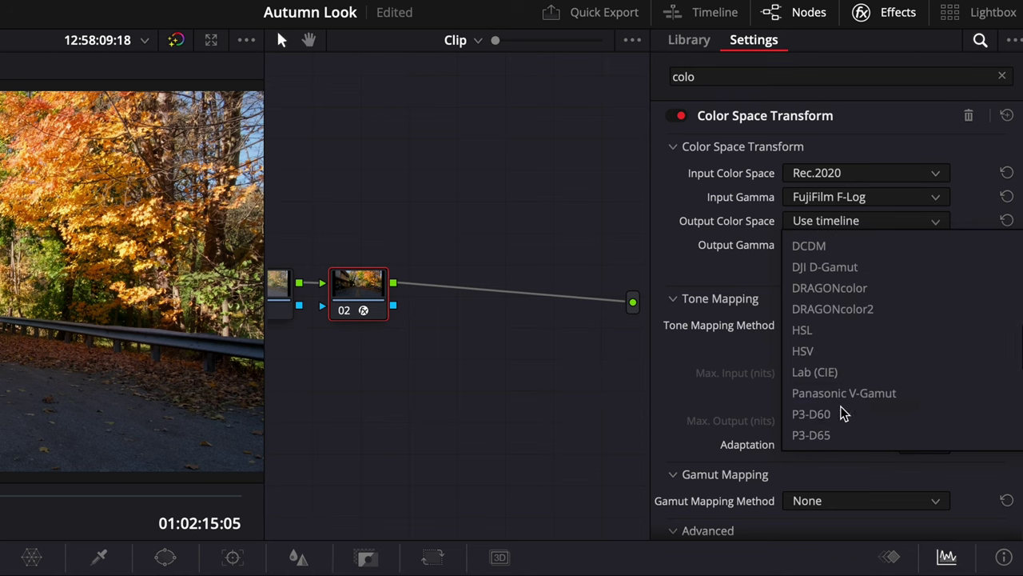
pyautogui.scroll(-2, 805, 411)
pyautogui.click(814, 371)
pyautogui.click(827, 244)
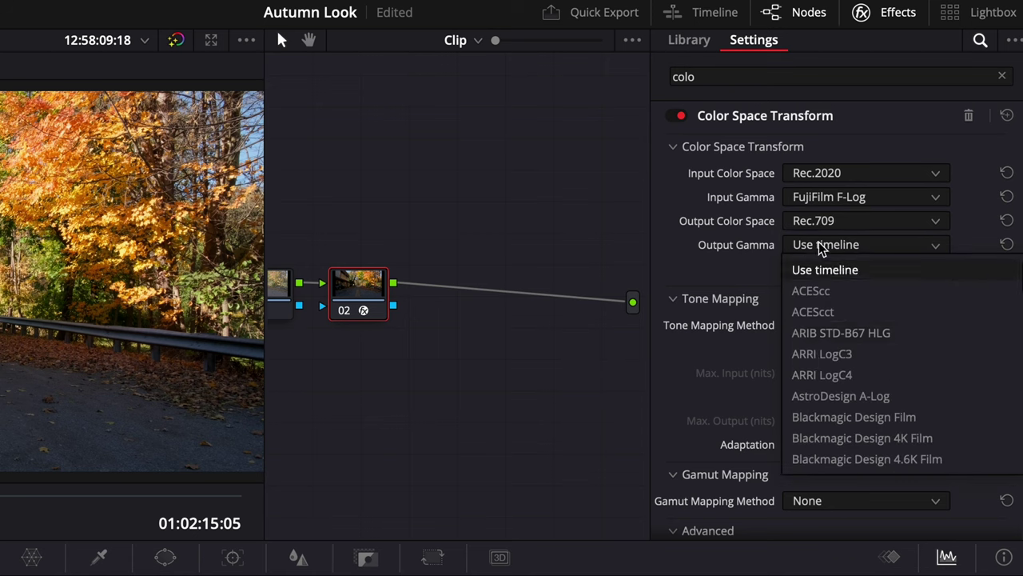
pyautogui.scroll(-7, 816, 413)
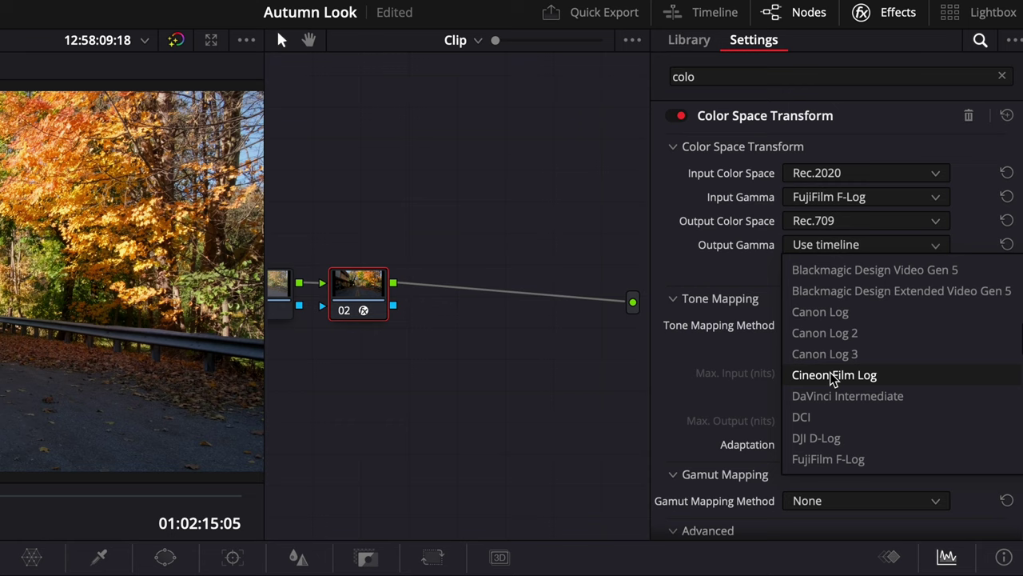
pyautogui.click(831, 375)
pyautogui.click(901, 14)
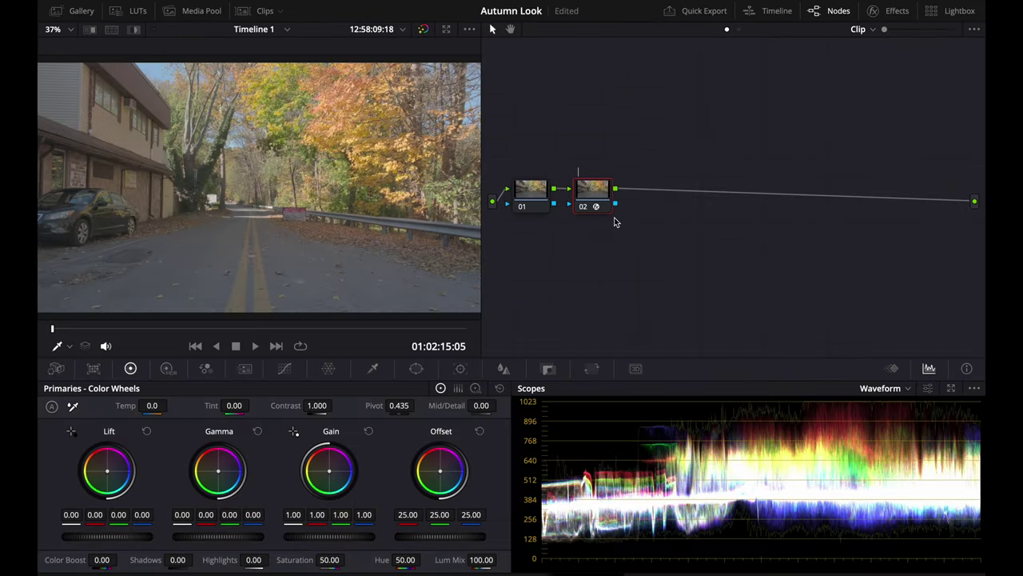
pyautogui.press('Return')
# Step: Add a serial node after the 709 node and apply the Rec709 Kodak 2383 D65 film look LUT
pyautogui.hotkey('alt', 's')
pyautogui.rightClick(657, 190)
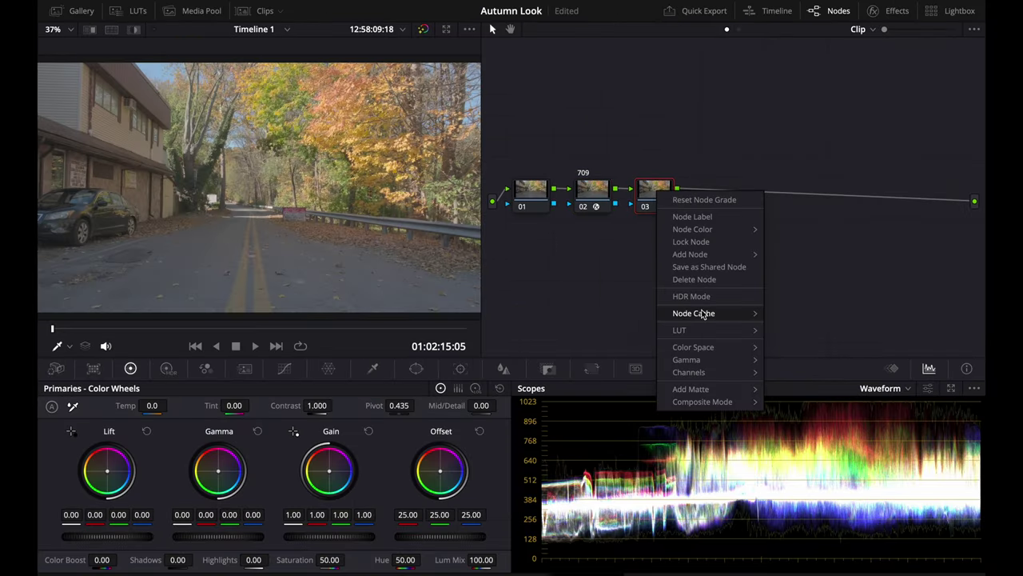
pyautogui.moveTo(692, 327)
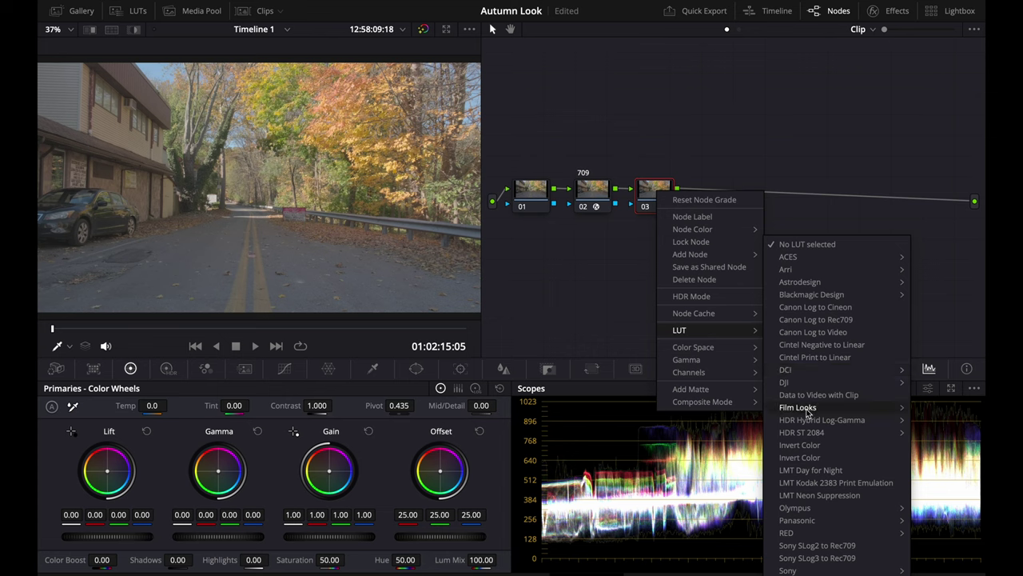
pyautogui.moveTo(808, 412)
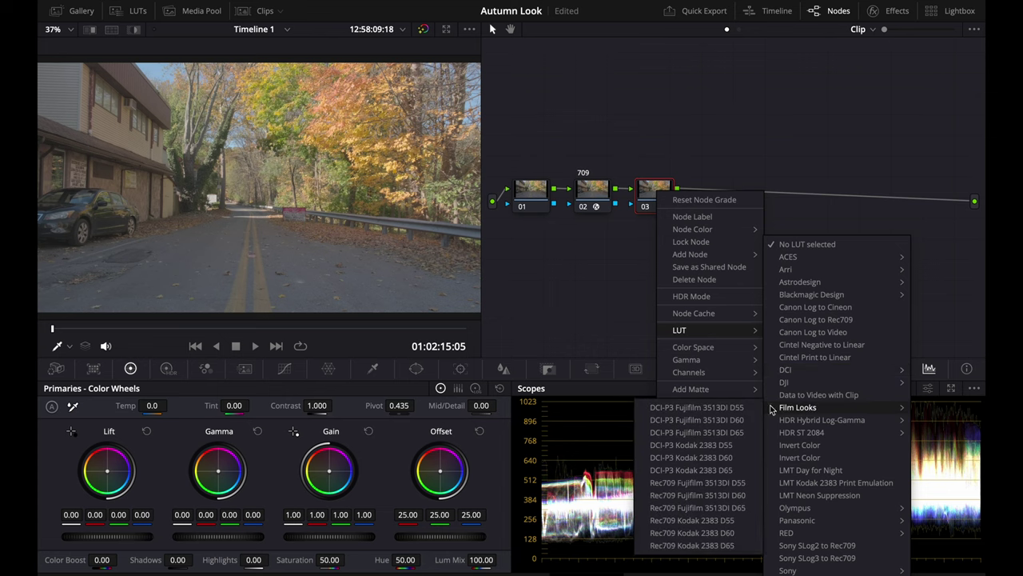
pyautogui.click(693, 546)
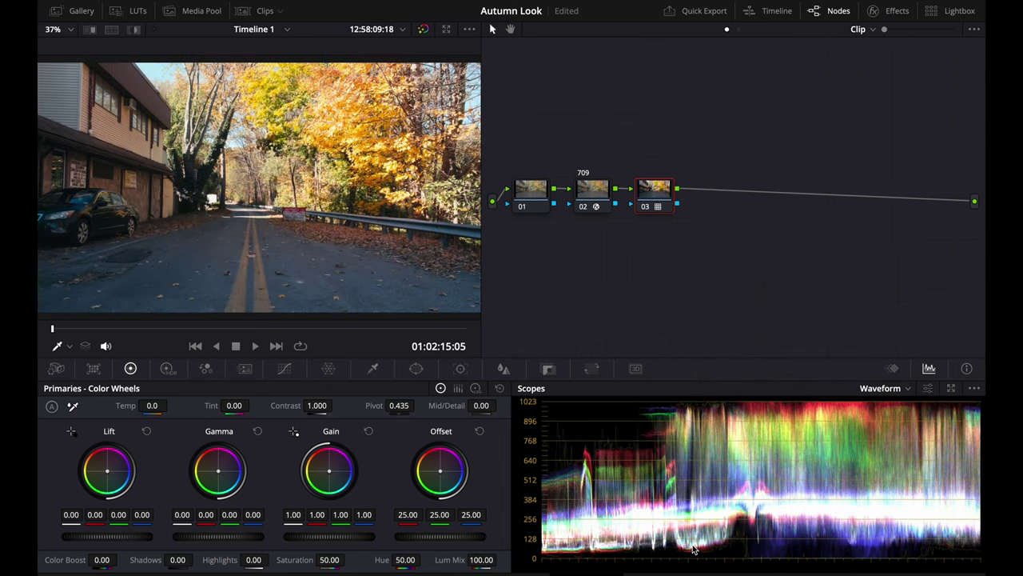
# Step: Label the LUT node Lut and move it together with the 709 node to the output end of the node graph
pyautogui.rightClick(651, 190)
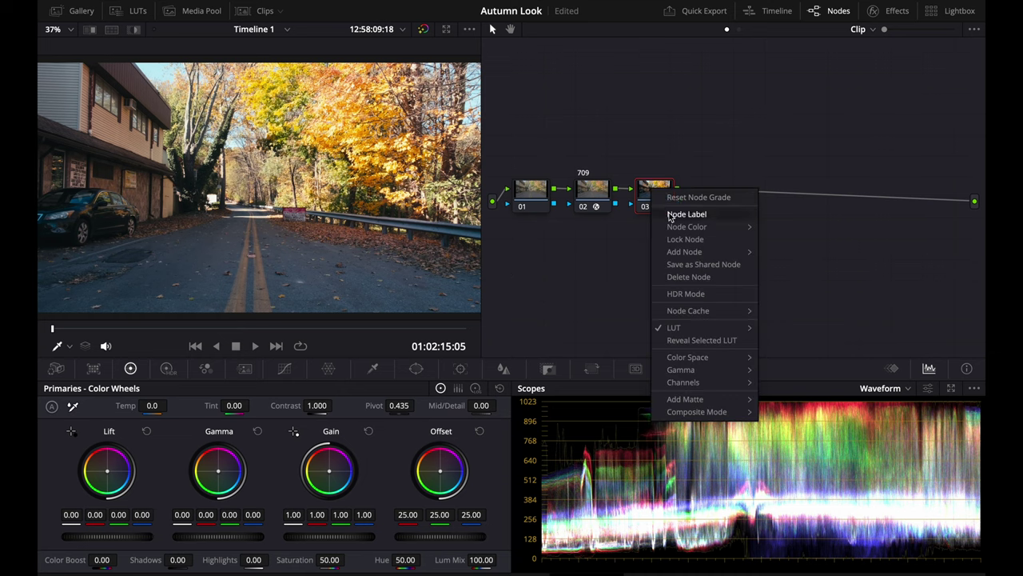
pyautogui.click(670, 214)
pyautogui.press('Return')
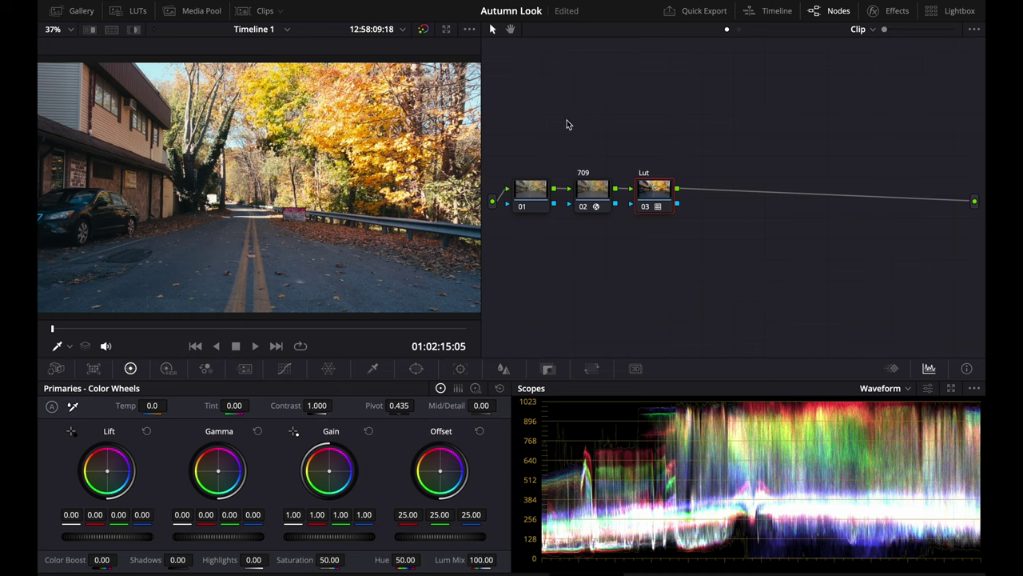
pyautogui.moveTo(567, 120); pyautogui.dragTo(659, 208)
pyautogui.moveTo(594, 192); pyautogui.dragTo(852, 199)
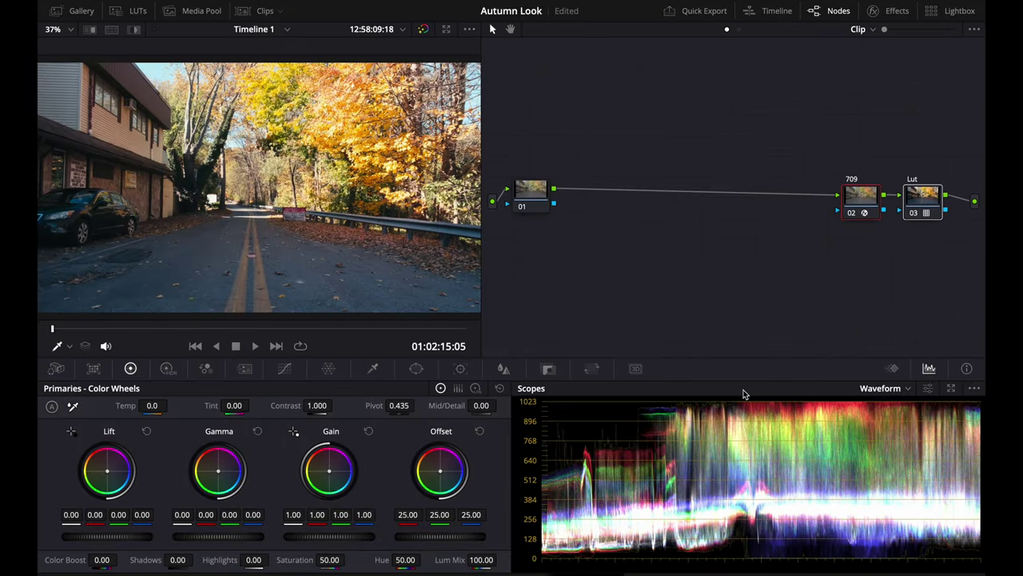
# Step: Label the first node Exp
pyautogui.click(530, 192)
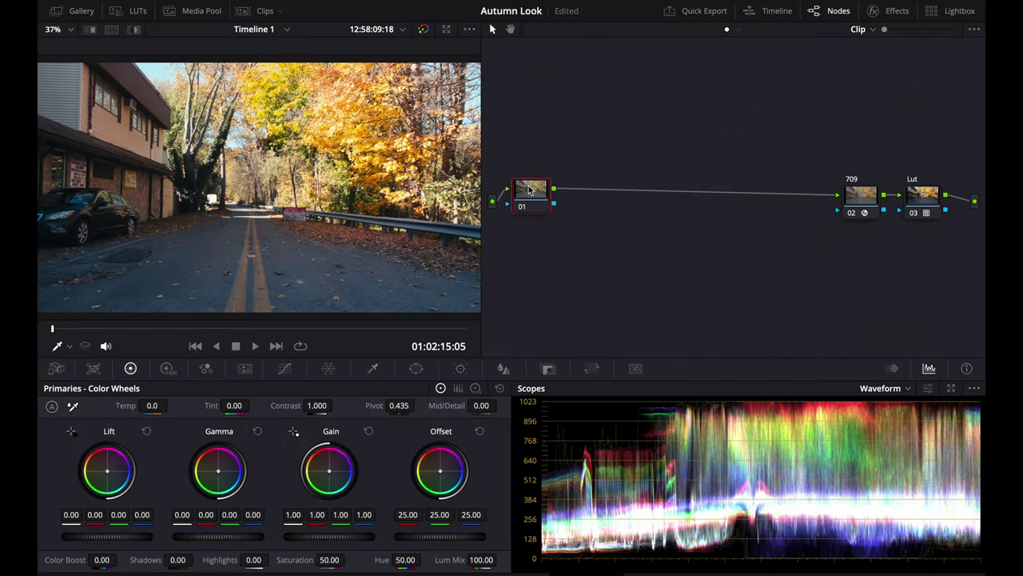
pyautogui.rightClick(528, 192)
pyautogui.click(544, 209)
pyautogui.write('Exp.')
pyautogui.press('Return')
# Step: Set the color space and gamma of the HDR color wheels for the Exp. node
pyautogui.click(167, 368)
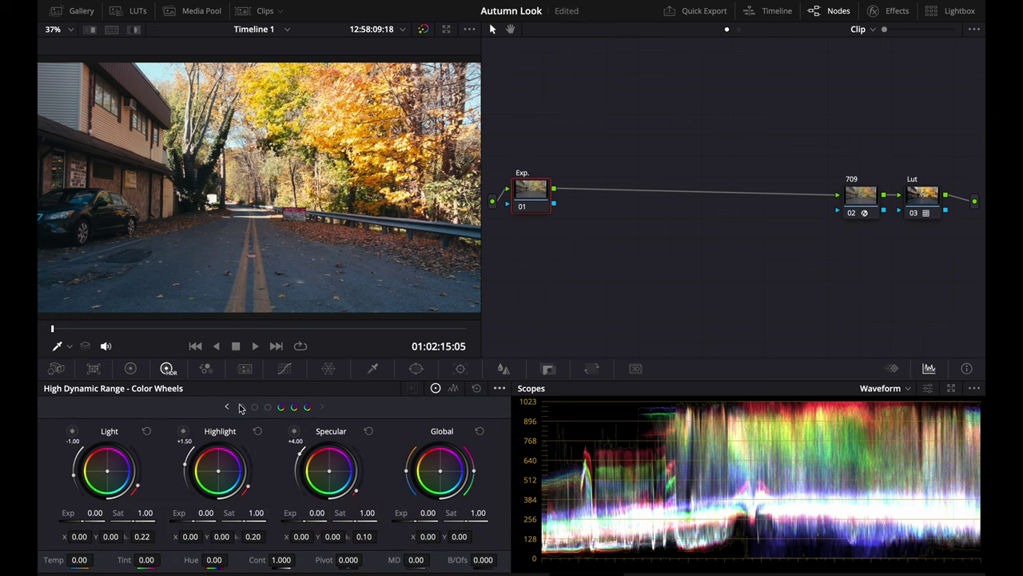
pyautogui.click(500, 388)
pyautogui.click(626, 436)
pyautogui.click(499, 389)
pyautogui.moveTo(528, 514)
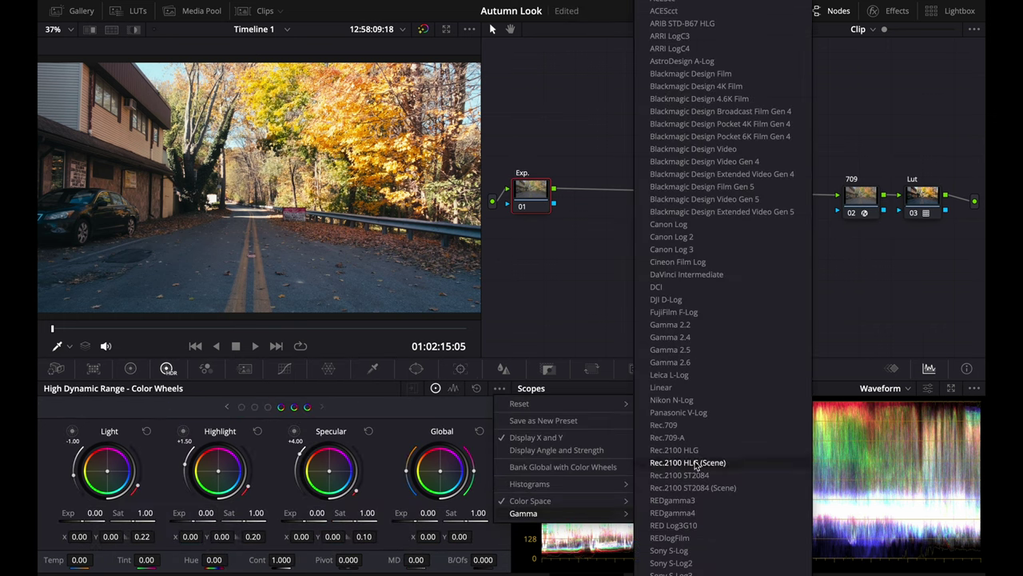
pyautogui.click(664, 351)
# Step: Set the HDR Global exposure to -0.30 and add a serial node after Exp
pyautogui.click(422, 513)
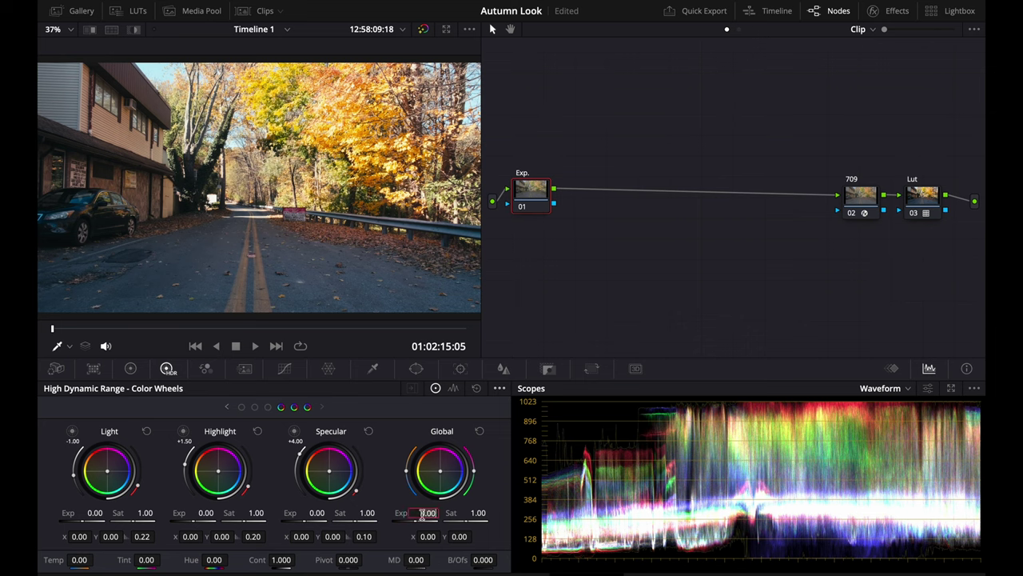
pyautogui.write('-0.3')
pyautogui.press('Return')
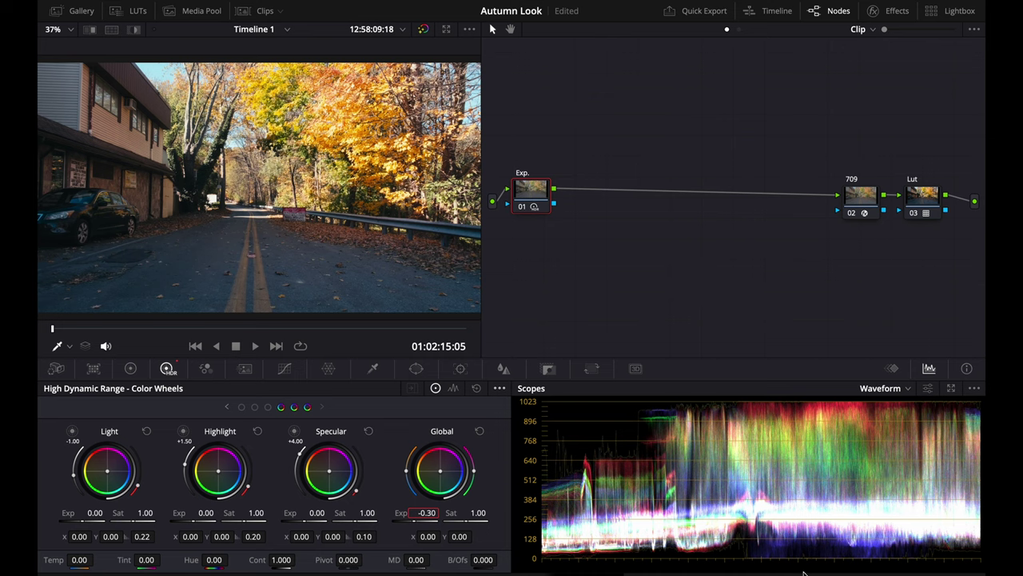
pyautogui.hotkey('alt', 's')
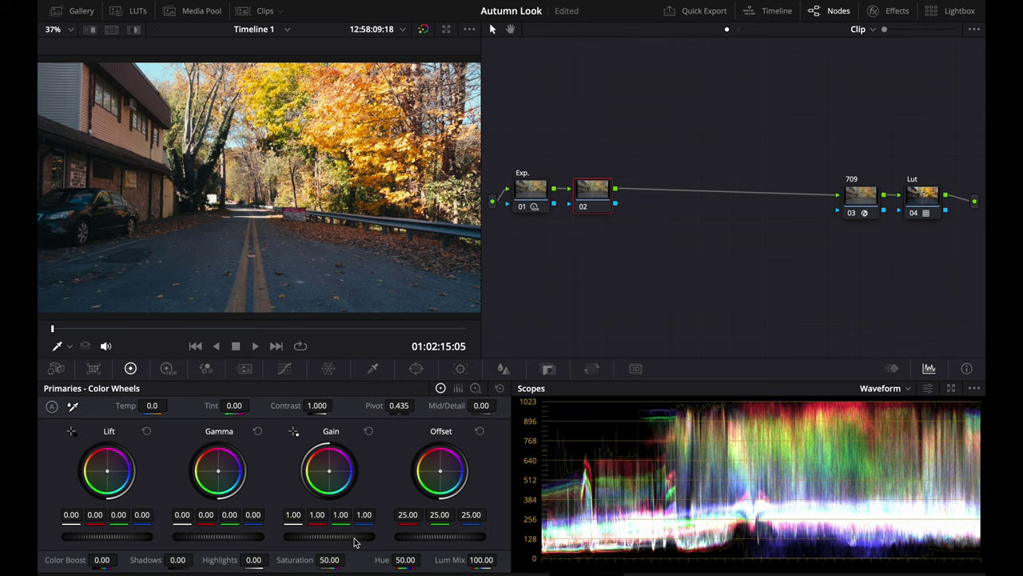
# Step: Set the 709 node's gamut mapping method to Saturation Compression
pyautogui.click(860, 196)
pyautogui.click(887, 10)
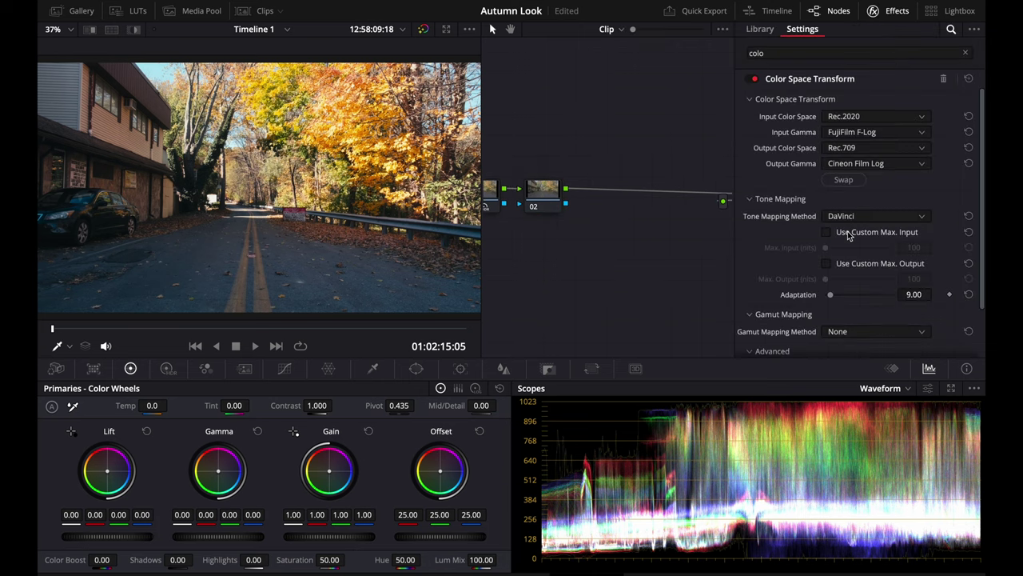
pyautogui.scroll(-3, 841, 236)
pyautogui.click(834, 278)
pyautogui.click(838, 307)
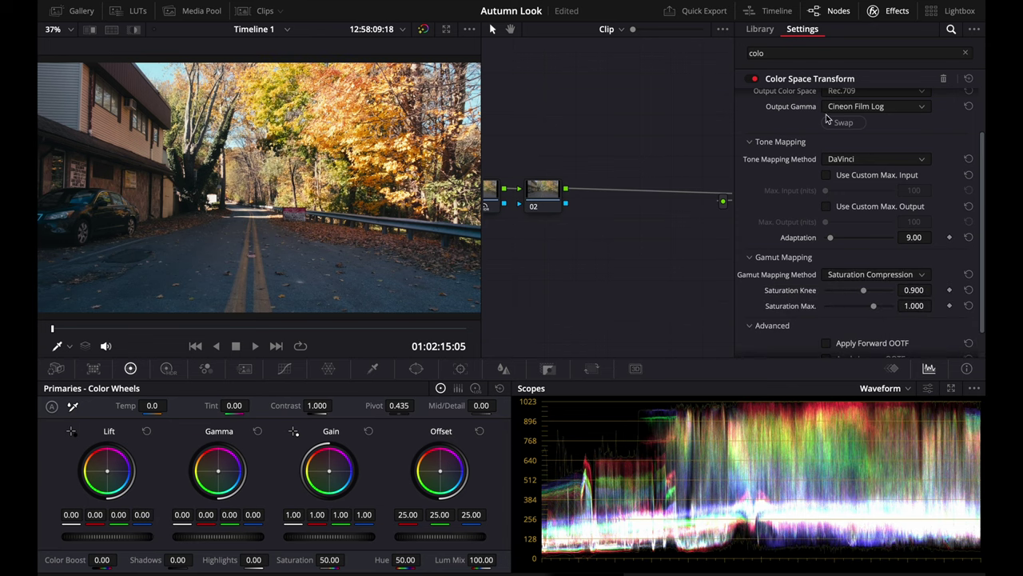
pyautogui.click(887, 10)
# Step: On the node after Exp., lower Gain to 0.75 and raise Gamma, comparing the image with the node off and on
pyautogui.click(591, 195)
pyautogui.moveTo(344, 535); pyautogui.dragTo(313, 535)
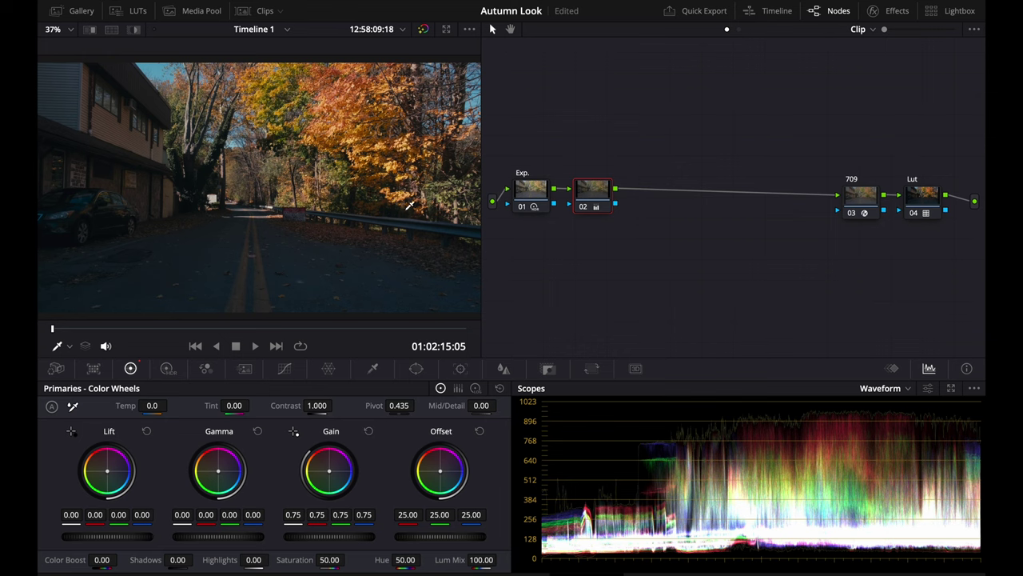
pyautogui.moveTo(217, 536); pyautogui.dragTo(235, 535)
pyautogui.moveTo(174, 541); pyautogui.dragTo(214, 541)
pyautogui.hotkey('ctrl', 'd')
pyautogui.hotkey('ctrl', 'd')
pyautogui.hotkey('ctrl', 'd')
pyautogui.hotkey('ctrl', 'd')
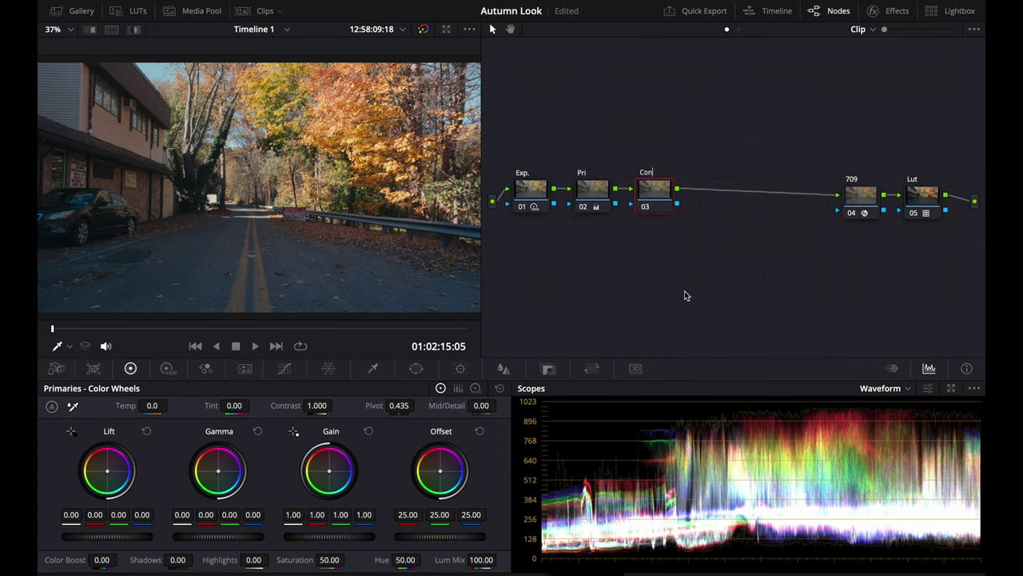
# Step: Enable editable splines on the Con node's custom curve and raise the highlight handle to brighten the upper tones
pyautogui.click(283, 367)
pyautogui.click(500, 387)
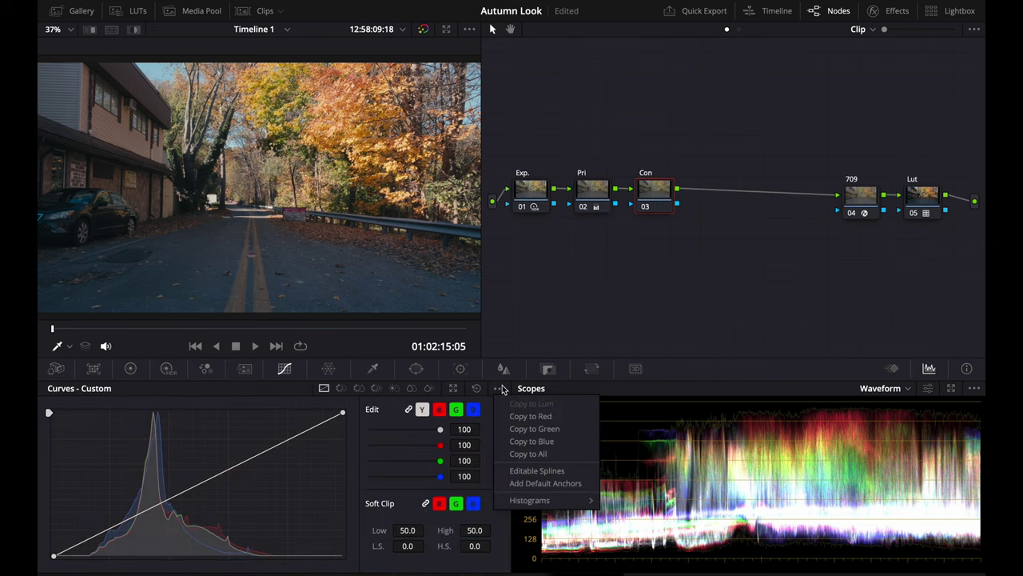
pyautogui.click(530, 473)
pyautogui.moveTo(246, 461); pyautogui.dragTo(242, 437)
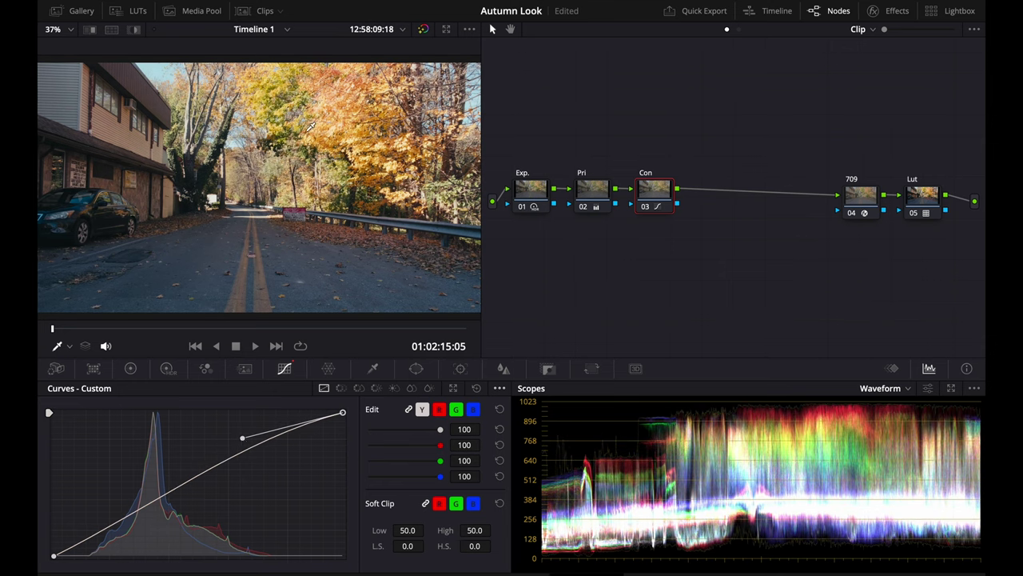
pyautogui.hotkey('ctrl', 's')
# Step: Compare the image with the Pri and Con nodes disabled and enabled
pyautogui.hotkey('ctrl', 'd')
pyautogui.hotkey('ctrl', 'd')
pyautogui.hotkey('ctrl', 'd')
pyautogui.hotkey('ctrl', 'd')
pyautogui.hotkey('ctrl', 'd')
pyautogui.hotkey('ctrl', 'd')
pyautogui.hotkey('ctrl', 'd')
pyautogui.hotkey('ctrl', 'd')
pyautogui.hotkey('ctrl', 'd')
pyautogui.hotkey('ctrl', 'd')
pyautogui.hotkey('ctrl', 'd')
pyautogui.hotkey('ctrl', 'd')
pyautogui.hotkey('ctrl', 'd')
pyautogui.hotkey('ctrl', 'd')
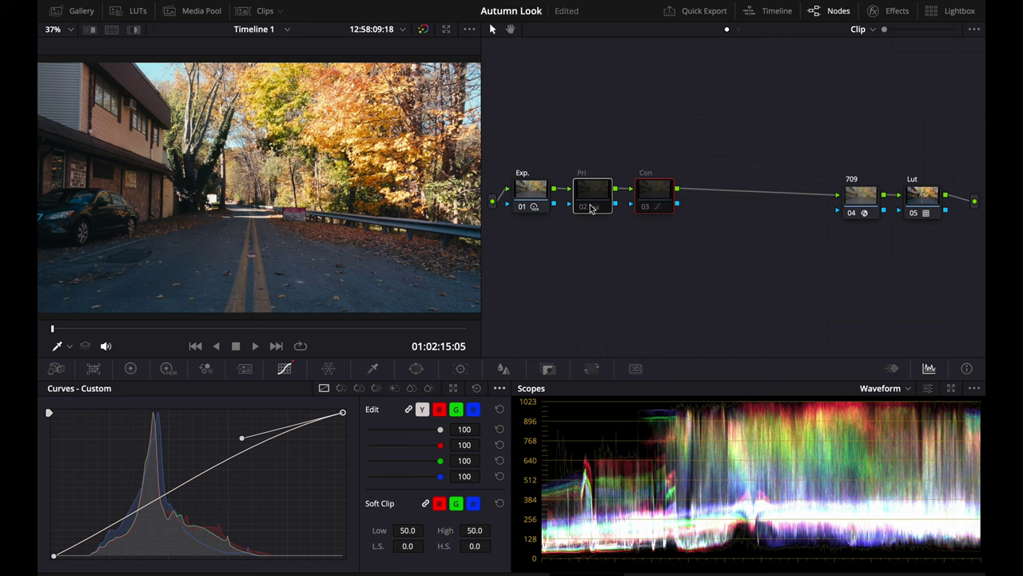
pyautogui.hotkey('ctrl', 'd')
pyautogui.hotkey('ctrl', 'd')
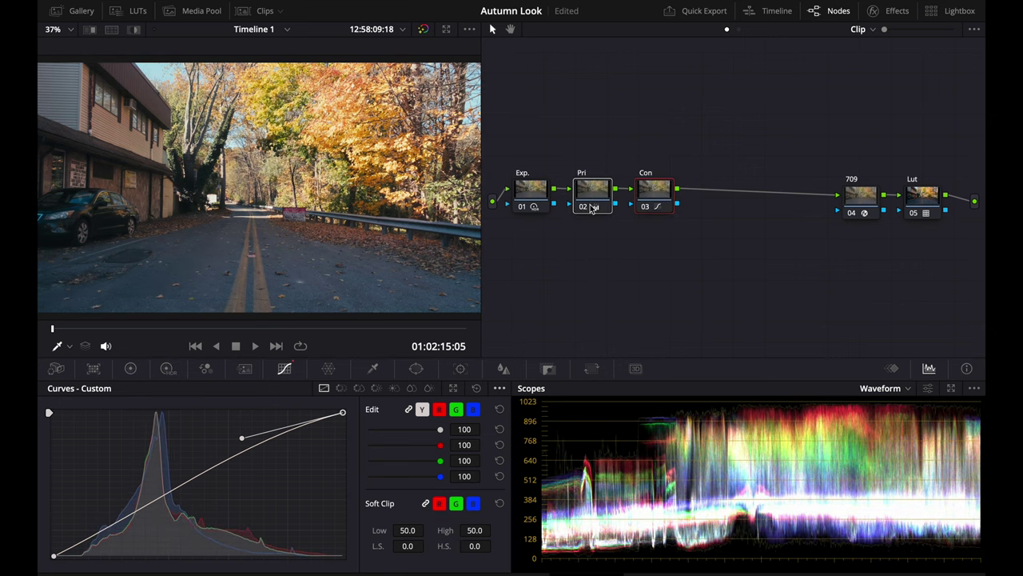
# Step: Pull the shadow handle of the Con curve down to deepen the shadows, and add a serial node labelled PL
pyautogui.moveTo(242, 437); pyautogui.dragTo(128, 541)
pyautogui.hotkey('alt', 's')
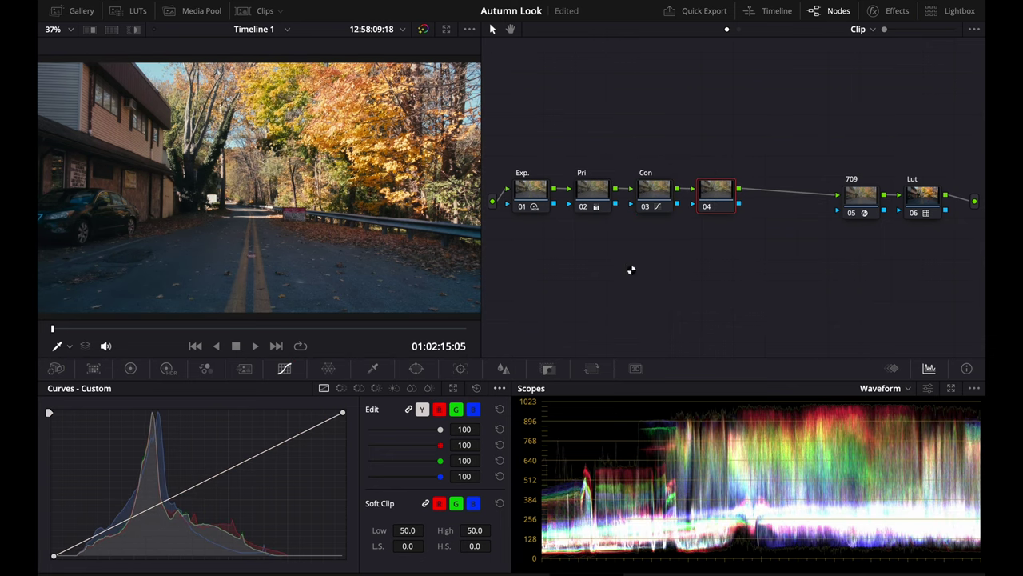
pyautogui.doubleClick(708, 199)
pyautogui.write('PL')
pyautogui.press('Return')
# Step: Using the primary color bars, warm the PL node with Offset values of 27.60 red, 23.40 green and 20.40 blue
pyautogui.click(132, 370)
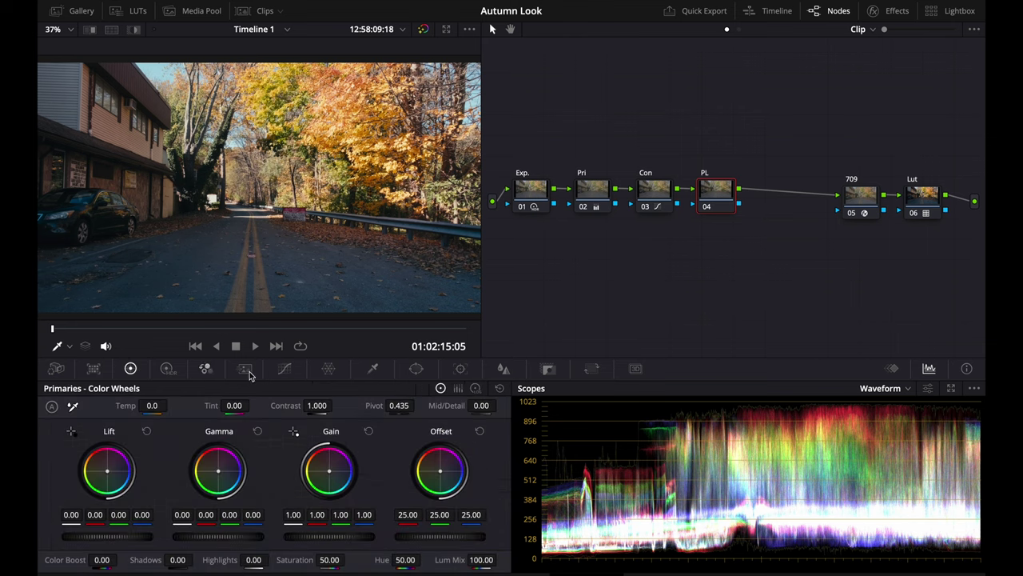
pyautogui.click(459, 388)
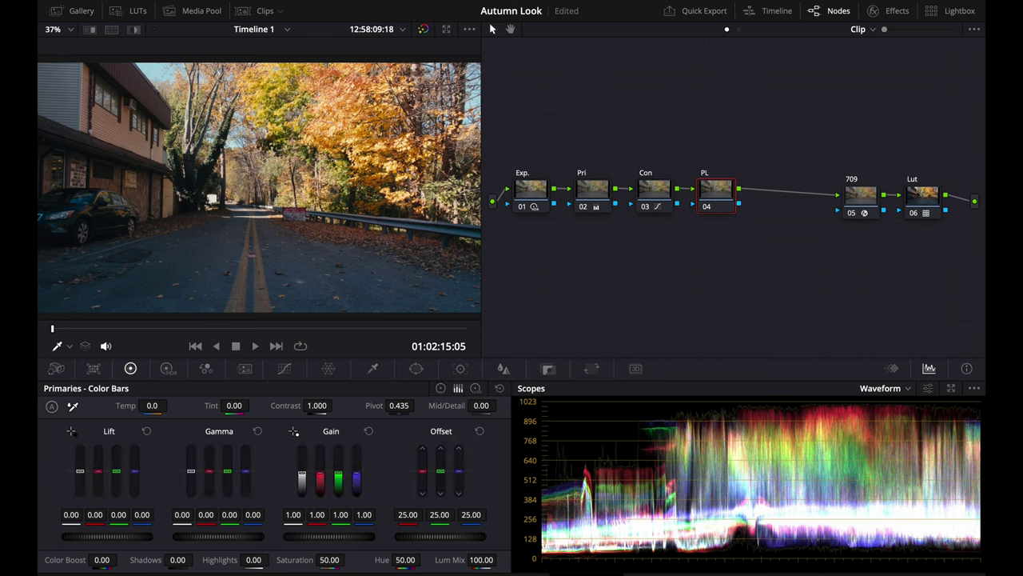
pyautogui.moveTo(422, 471)
pyautogui.mouseDown()
pyautogui.moveTo(459, 477)
pyautogui.moveTo(459, 487)
pyautogui.moveTo(422, 469)
pyautogui.moveTo(458, 474)
pyautogui.mouseUp()
pyautogui.press('super+d')
pyautogui.press('super+d')
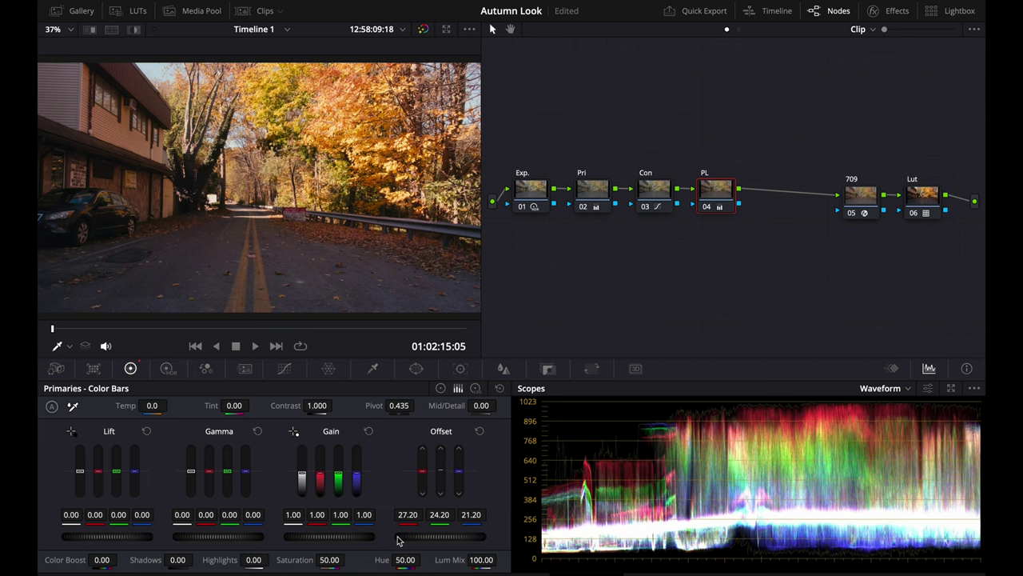
pyautogui.moveTo(462, 481); pyautogui.dragTo(462, 481)
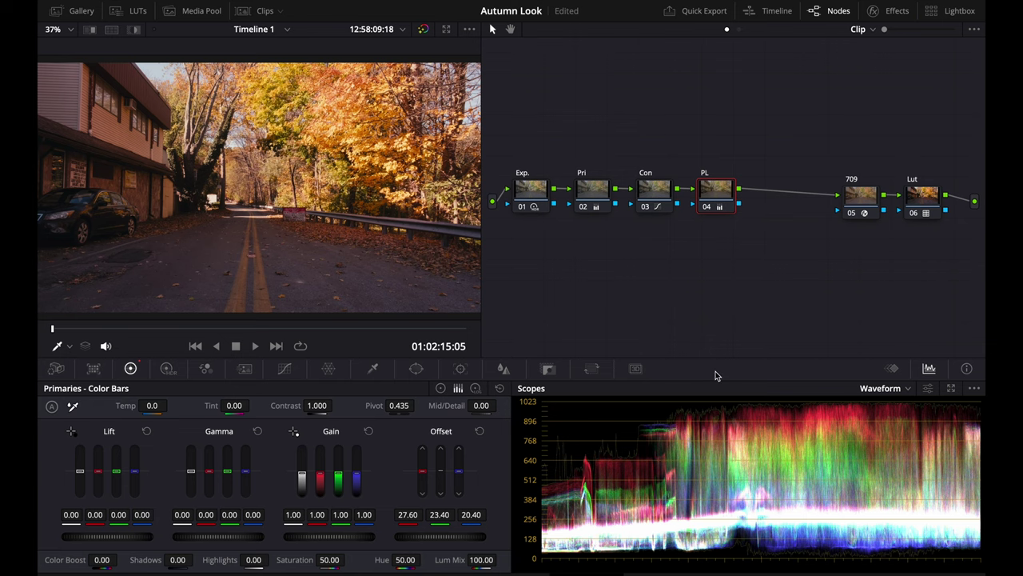
# Step: Try a serial node between Con and PL with saturation lowered to 32.40, and delete that node
pyautogui.click(658, 195)
pyautogui.hotkey('alt', 's')
pyautogui.moveTo(305, 559); pyautogui.dragTo(277, 560)
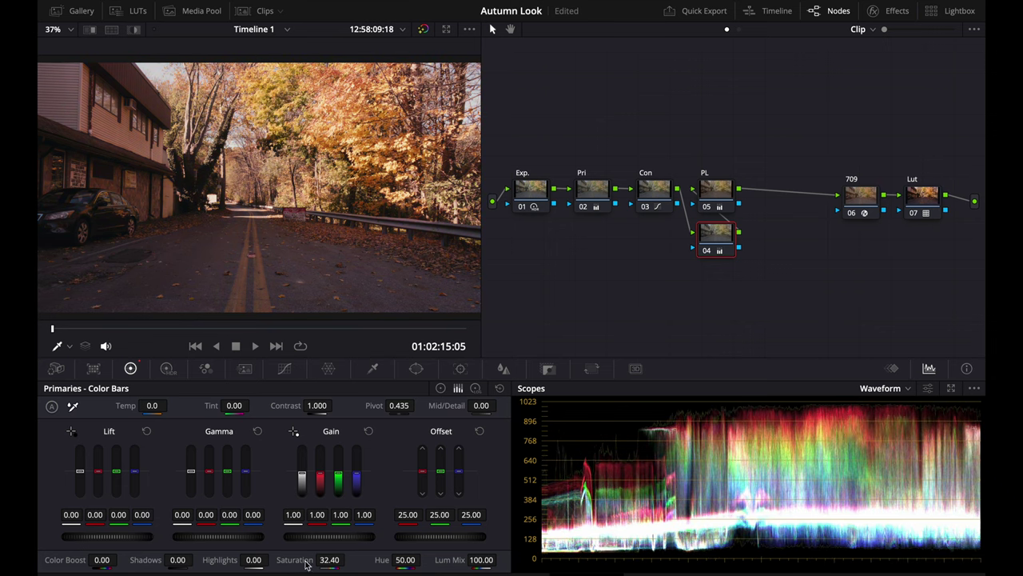
pyautogui.click(708, 242)
pyautogui.press('Delete')
# Step: Add a serial node after PL and adjust its saturation
pyautogui.hotkey('alt', 's')
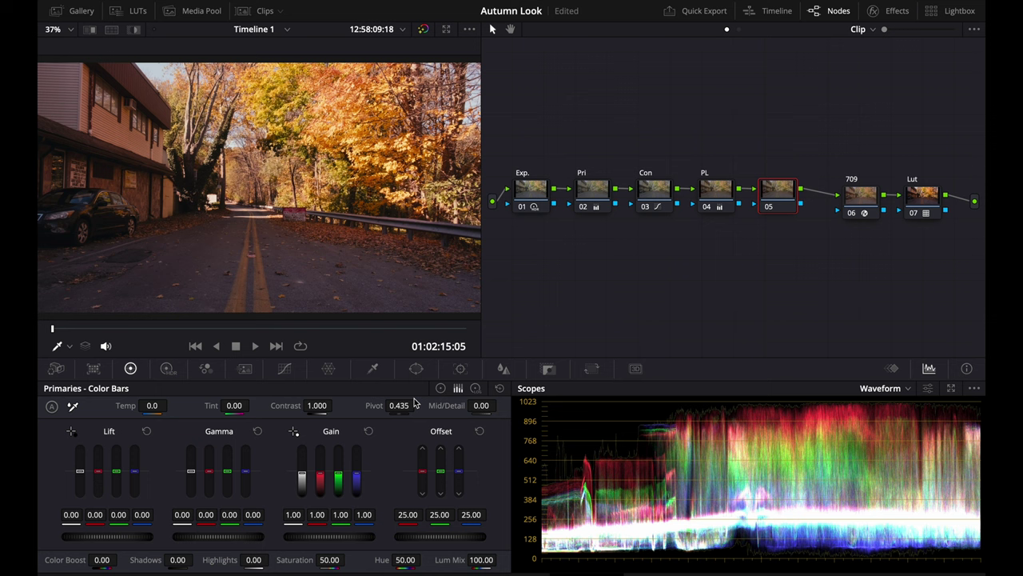
pyautogui.moveTo(330, 560); pyautogui.dragTo(304, 560)
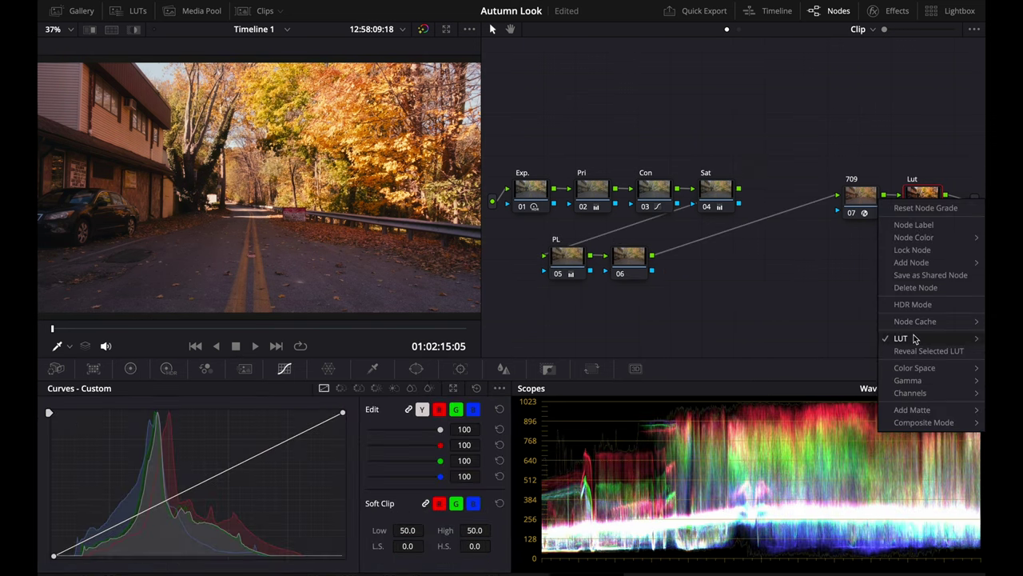
# Step: Apply a different Film Looks LUT to the Lut node
pyautogui.moveTo(902, 338)
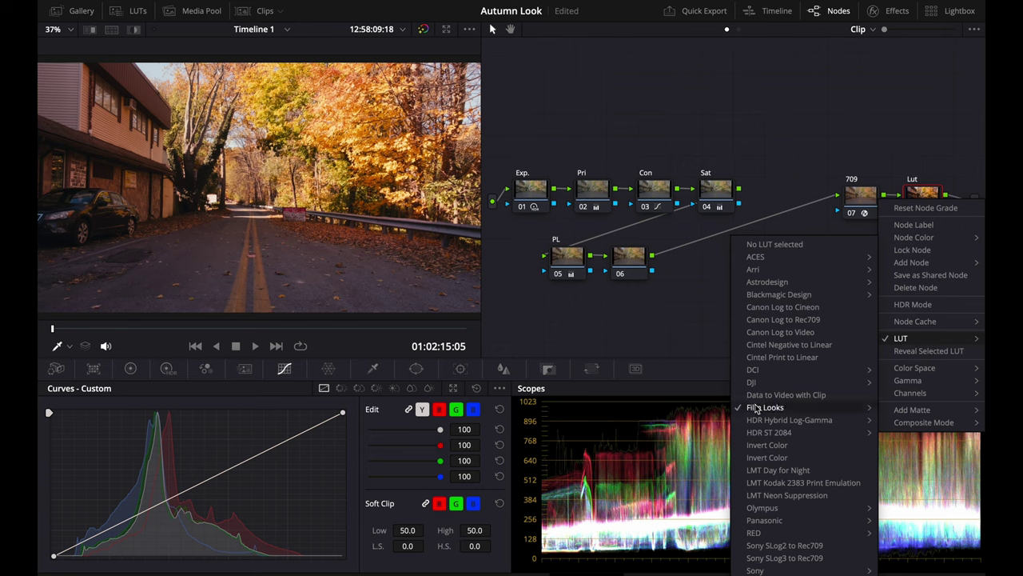
pyautogui.moveTo(756, 409)
pyautogui.click(645, 524)
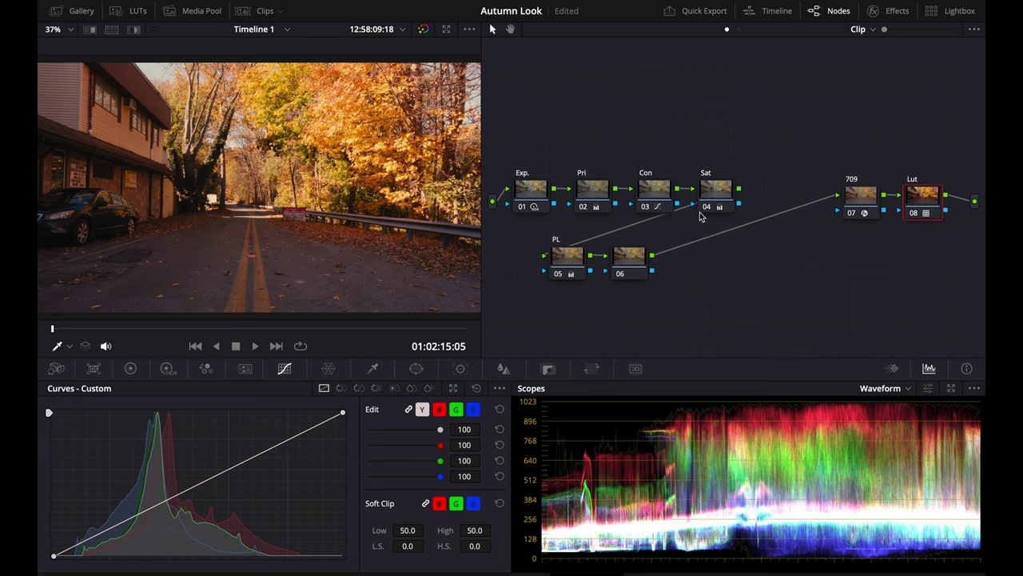
# Step: On the PL node, lower the red Lift to -0.01 with the primary color bars
pyautogui.press('F2')
pyautogui.click(567, 259)
pyautogui.click(131, 368)
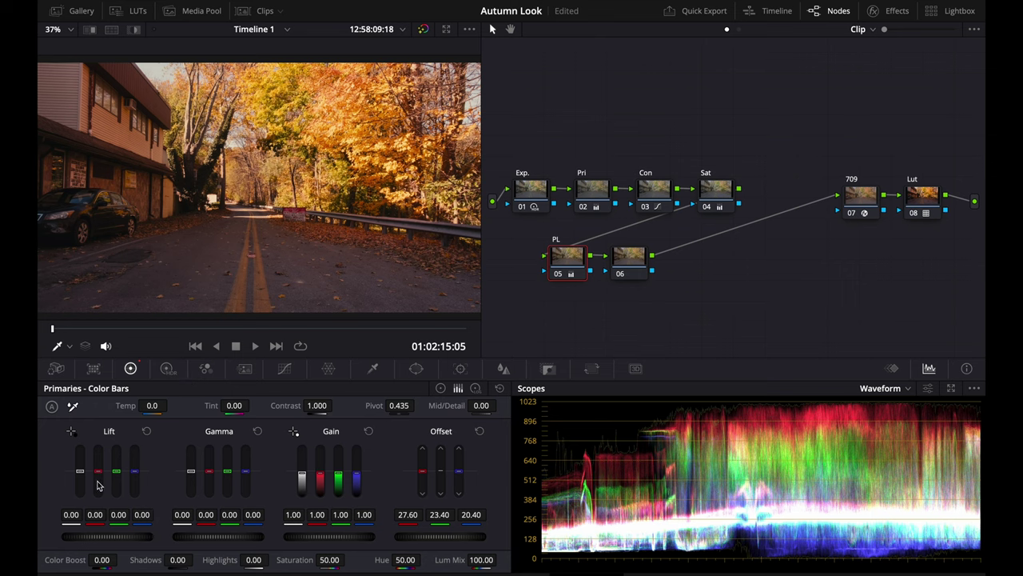
pyautogui.moveTo(97, 470); pyautogui.dragTo(98, 472)
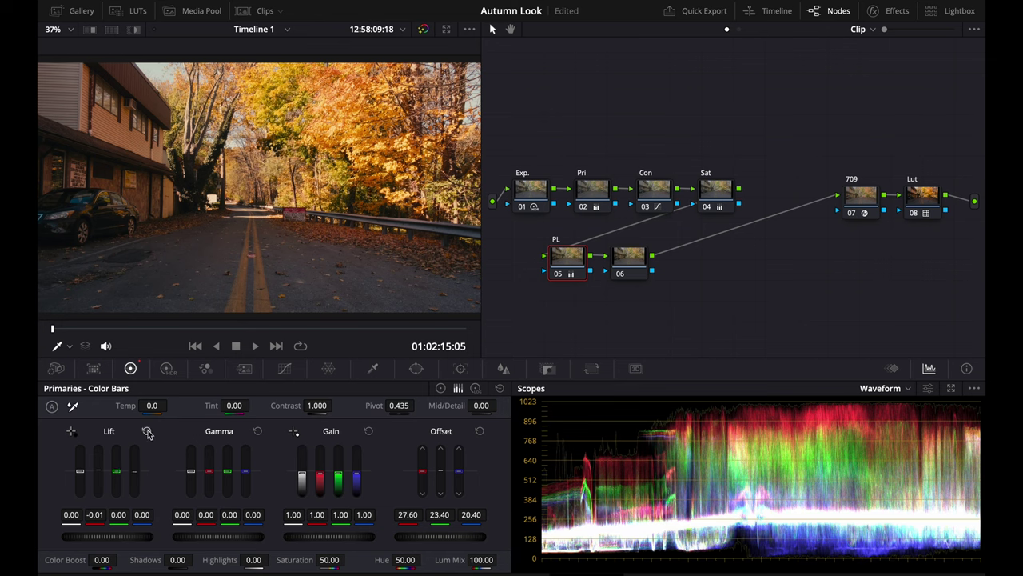
pyautogui.press('super+z')
# Step: On the node after PL, raise the yellow and red points of the Hue Vs Sat curve
pyautogui.hotkey('alt', 'shift', "'")
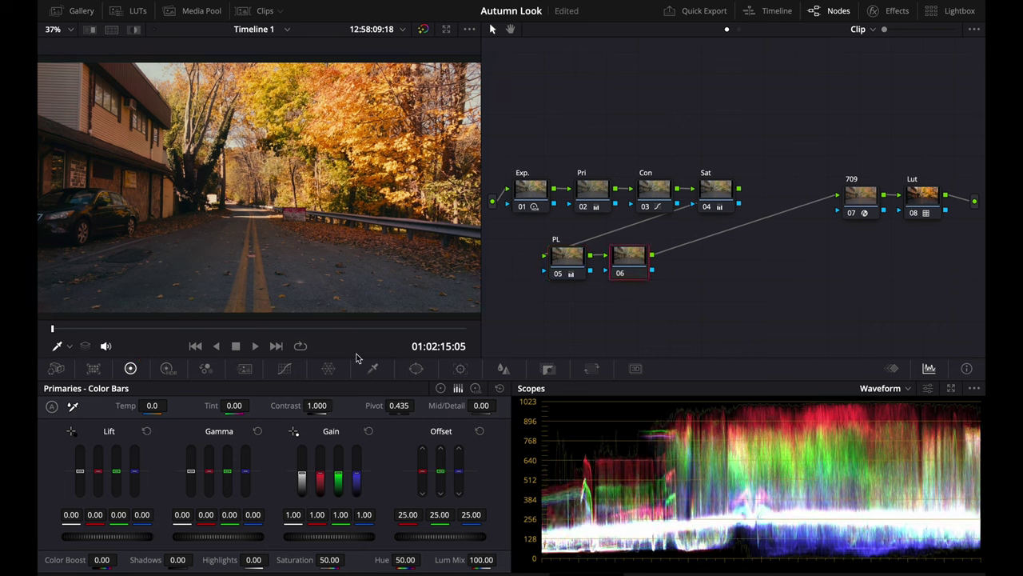
pyautogui.click(285, 369)
pyautogui.click(358, 388)
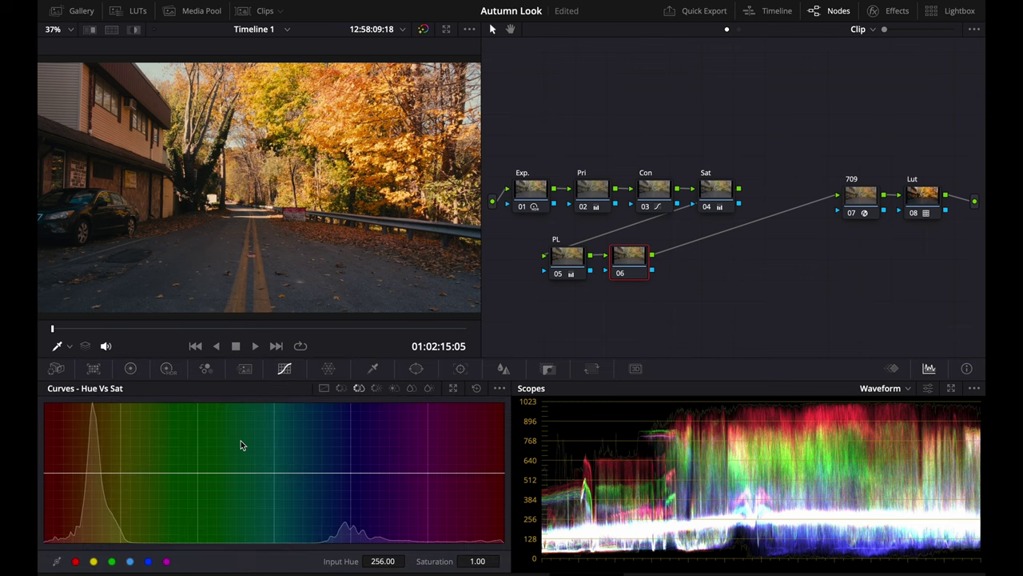
pyautogui.click(93, 561)
pyautogui.moveTo(120, 472); pyautogui.dragTo(120, 458)
pyautogui.click(76, 561)
pyautogui.moveTo(44, 472); pyautogui.dragTo(44, 457)
# Step: Lower the green, cyan and blue saturation in Hue Vs Sat, with blue at 0.51, and ease back the yellow and red boost
pyautogui.click(112, 561)
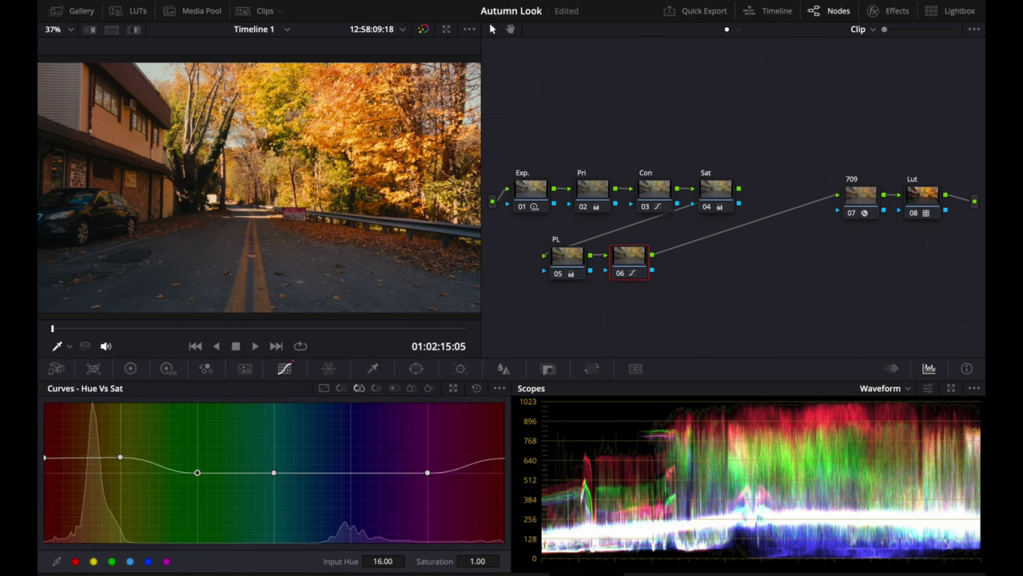
pyautogui.moveTo(198, 473); pyautogui.dragTo(197, 486)
pyautogui.moveTo(120, 458); pyautogui.dragTo(120, 465)
pyautogui.moveTo(44, 457); pyautogui.dragTo(44, 462)
pyautogui.click(129, 561)
pyautogui.moveTo(274, 473); pyautogui.dragTo(275, 505)
pyautogui.moveTo(351, 472); pyautogui.dragTo(351, 507)
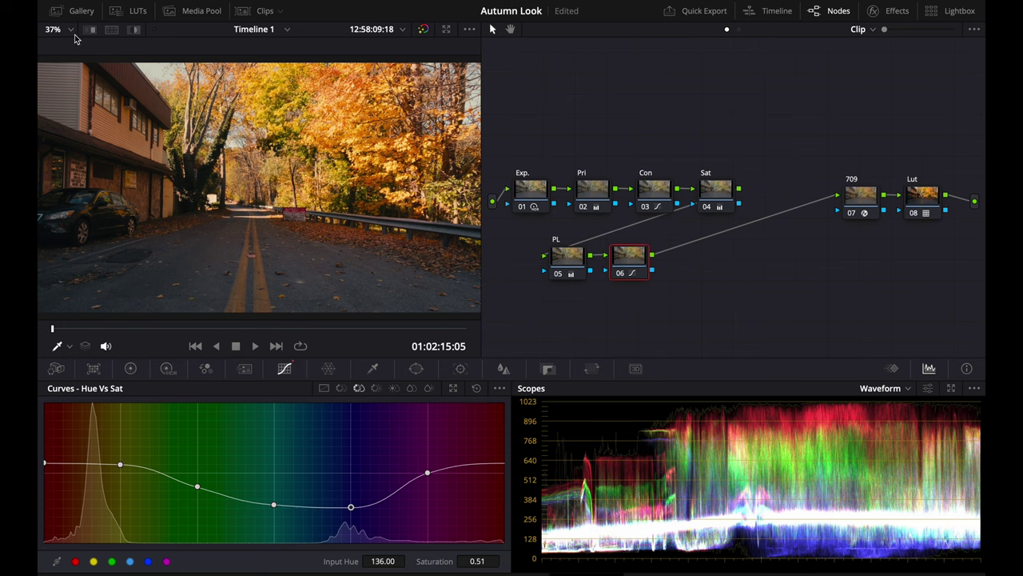
# Step: Inspect the building area of the frame up close and restore the viewer to its fitted size
pyautogui.click(71, 29)
pyautogui.click(60, 104)
pyautogui.moveTo(196, 173); pyautogui.dragTo(174, 213)
pyautogui.click(53, 29)
pyautogui.click(75, 137)
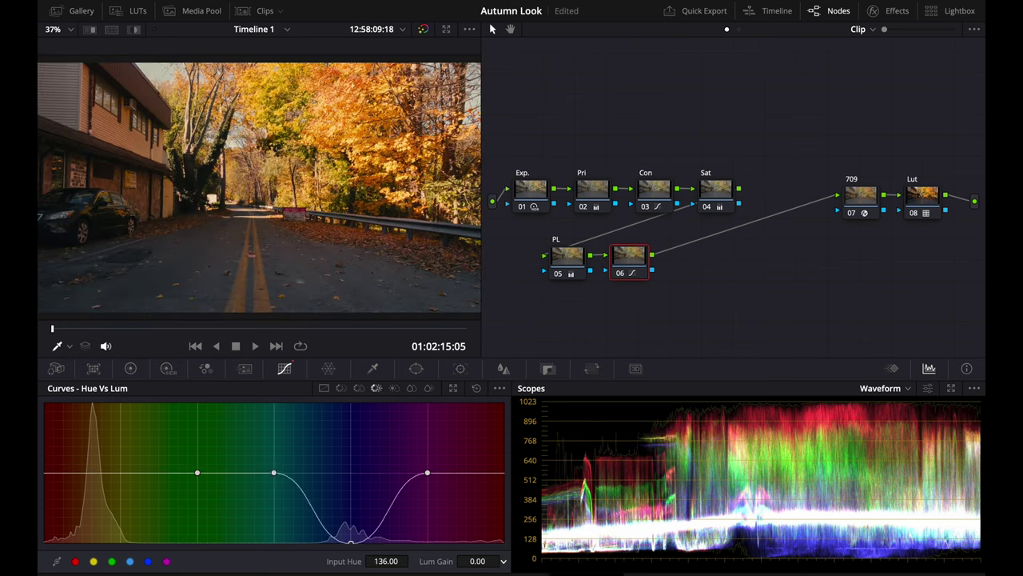
# Step: Undo the Hue Vs Lum change that darkened the blues on this node
pyautogui.press('super+z')
pyautogui.press('super+z')
pyautogui.press('super+z')
pyautogui.press('super+z')
pyautogui.press('super+z')
pyautogui.press('super+z')
pyautogui.press('super+z')
pyautogui.press('super+z')
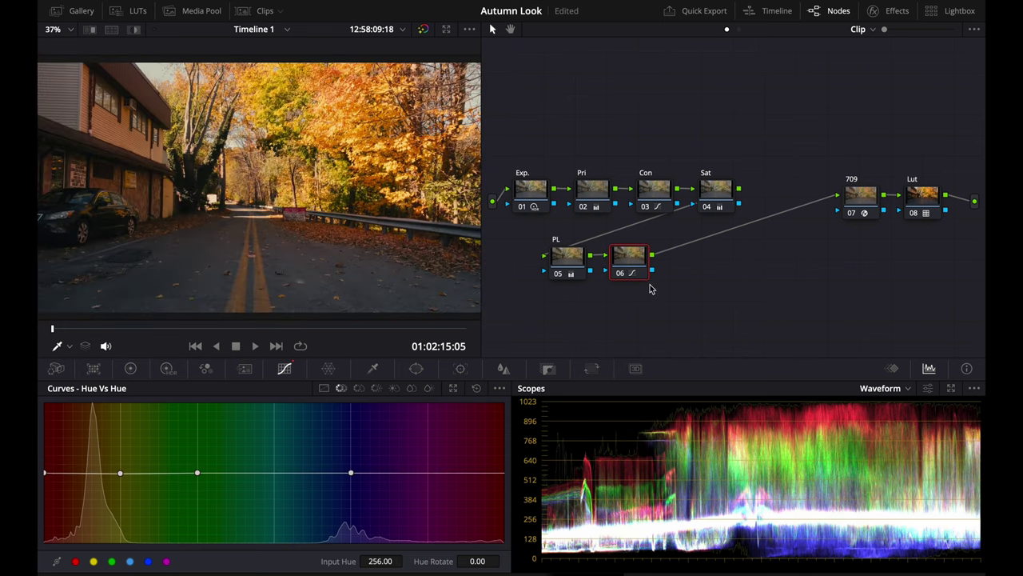
# Step: Label the node after PL as Hue and add a serial node after it
pyautogui.write('Hur')
pyautogui.press('BackSpace')
pyautogui.write('e')
pyautogui.press('Return')
pyautogui.hotkey('alt', 's')
# Step: Search the effects library for "Glo" and apply the Glow effect to the new node
pyautogui.click(888, 11)
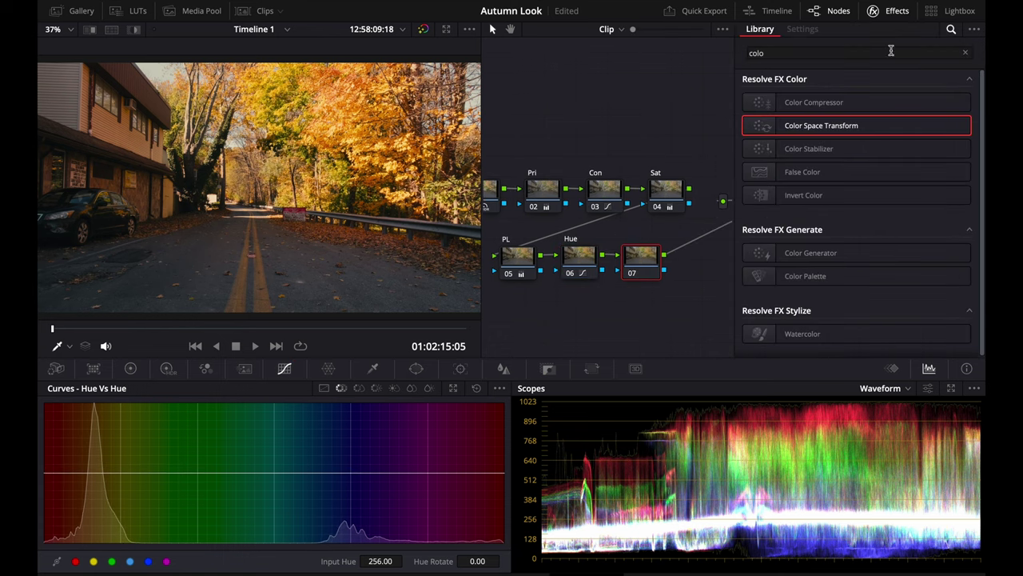
pyautogui.click(797, 51)
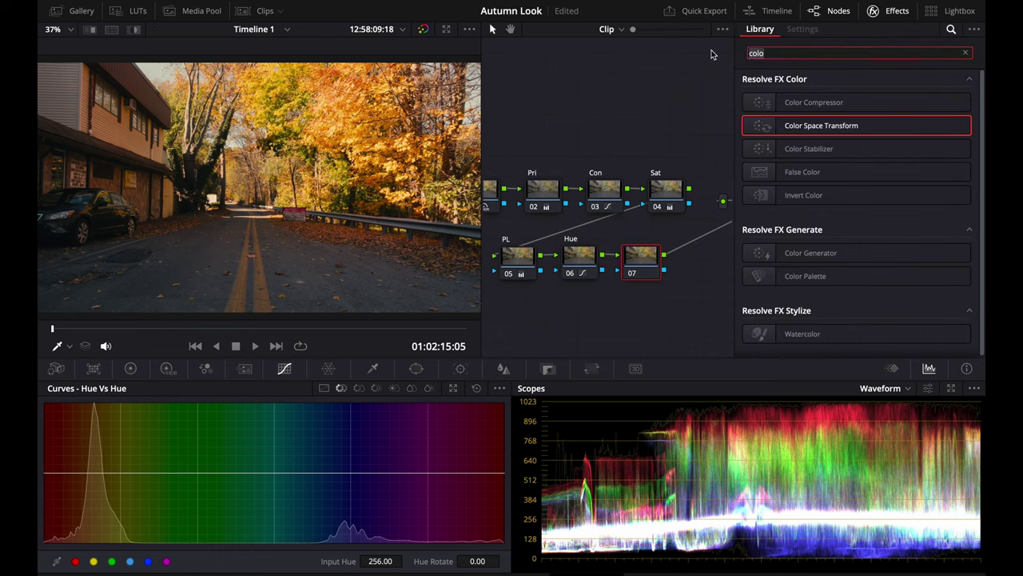
pyautogui.write('Glo')
pyautogui.moveTo(810, 104); pyautogui.dragTo(649, 251)
# Step: Set the Glow's Composite Type to Softlight and its Shine Threshold to 0.000
pyautogui.scroll(-1, 836, 272)
pyautogui.click(836, 275)
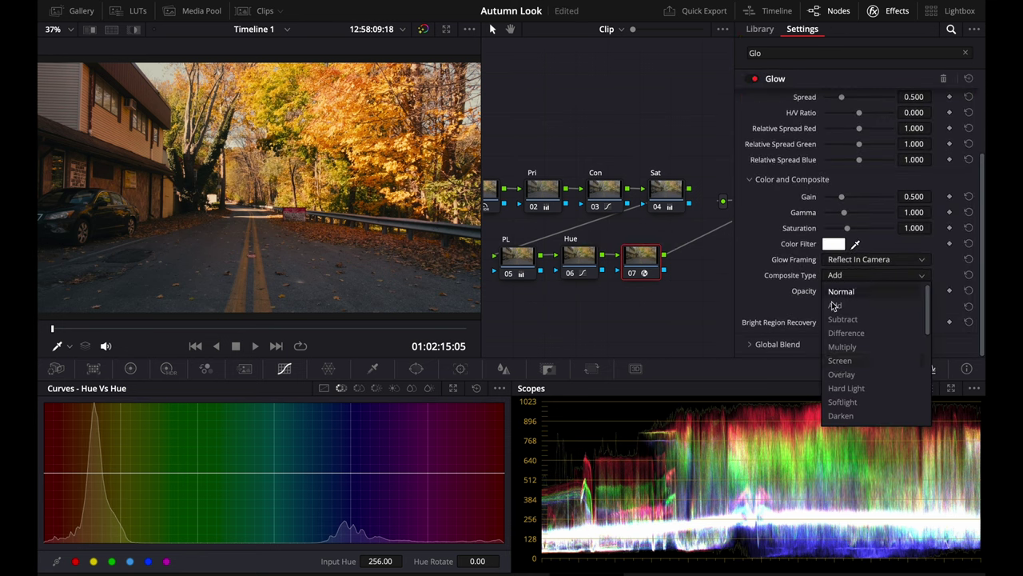
pyautogui.click(837, 402)
pyautogui.scroll(3, 800, 247)
pyautogui.moveTo(873, 113); pyautogui.dragTo(787, 113)
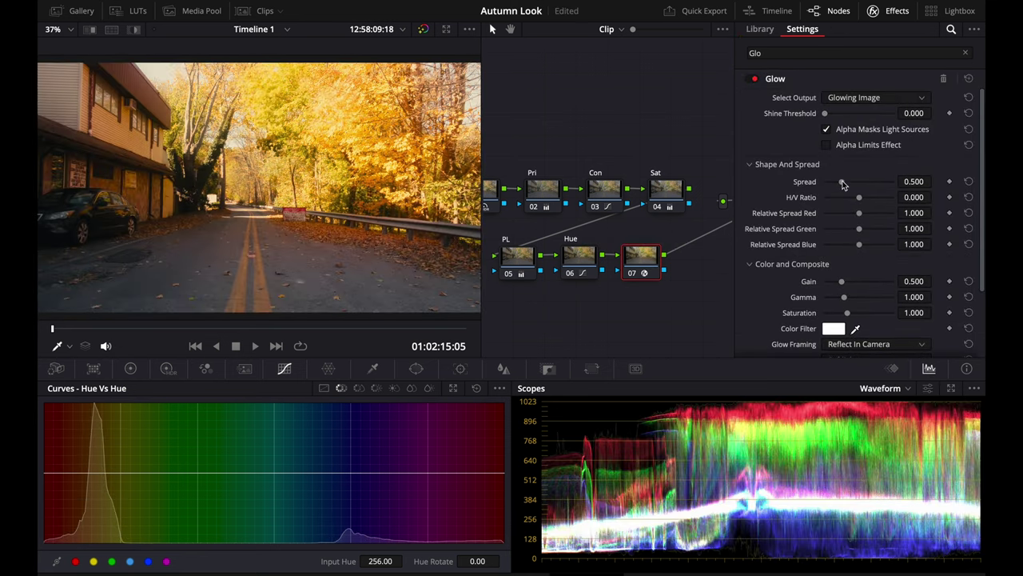
# Step: Reduce the Glow's Spread to 0.000 and set its Gain to 0.350
pyautogui.moveTo(842, 181)
pyautogui.mouseDown()
pyautogui.moveTo(794, 182)
pyautogui.moveTo(837, 200)
pyautogui.mouseUp()
pyautogui.scroll(-3, 787, 228)
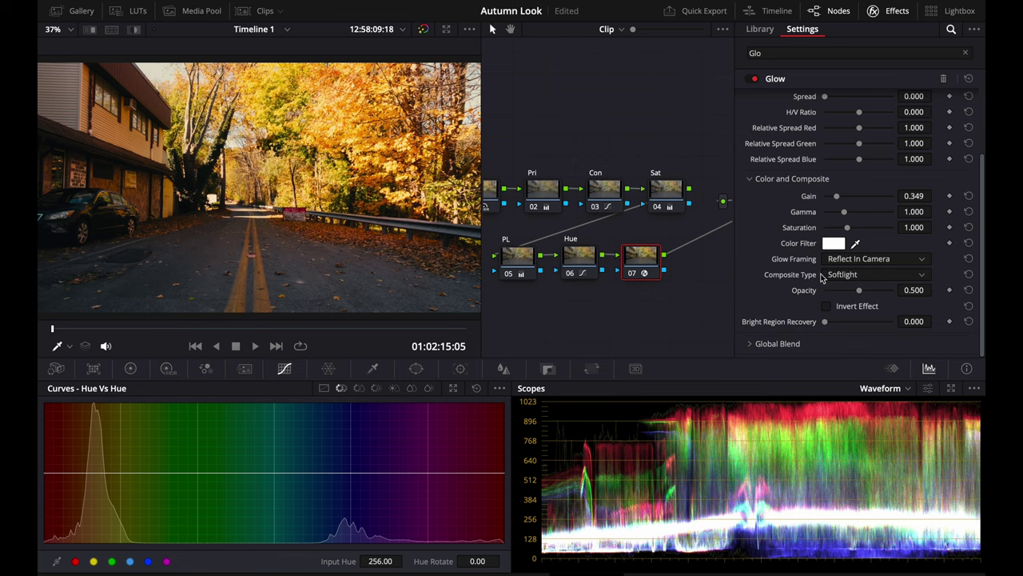
pyautogui.moveTo(902, 202); pyautogui.dragTo(913, 198)
pyautogui.scroll(3, 811, 211)
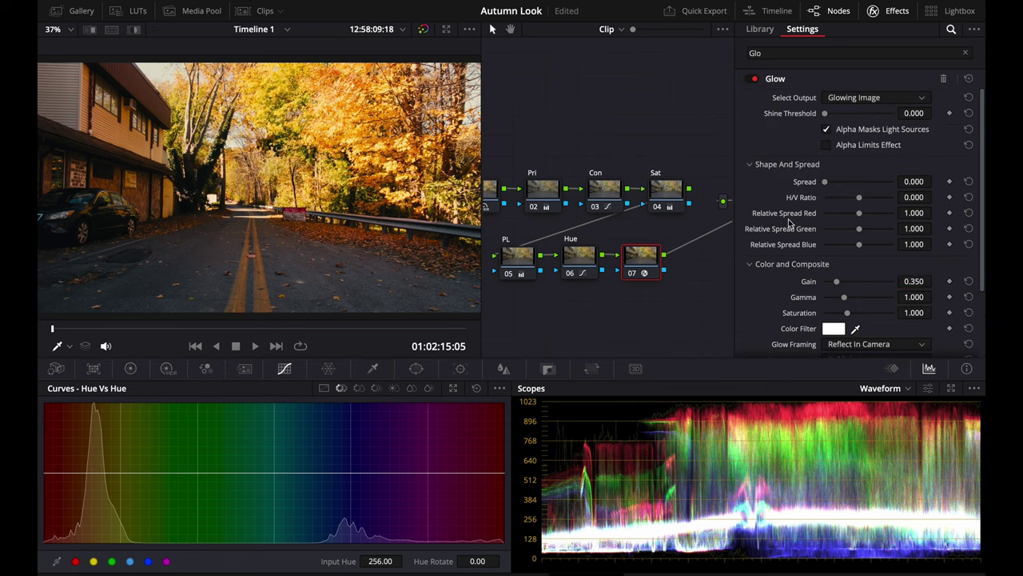
# Step: Set the Glow's Bright Region Recovery to 0.055 and its Spread to 1.000
pyautogui.scroll(-3, 783, 228)
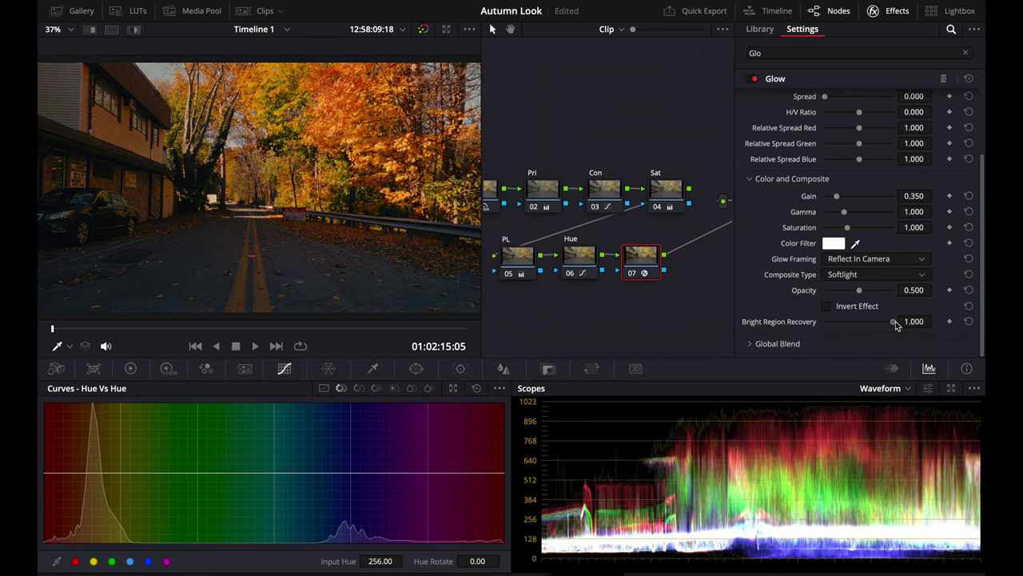
pyautogui.moveTo(892, 323); pyautogui.dragTo(828, 322)
pyautogui.scroll(3, 771, 193)
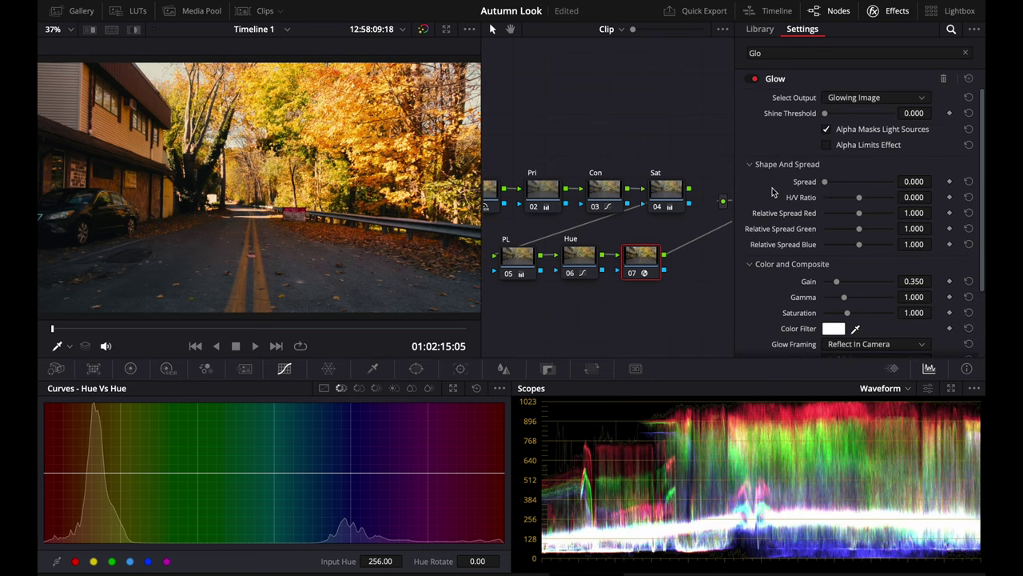
pyautogui.moveTo(908, 184); pyautogui.dragTo(916, 183)
pyautogui.doubleClick(915, 181)
pyautogui.write('1')
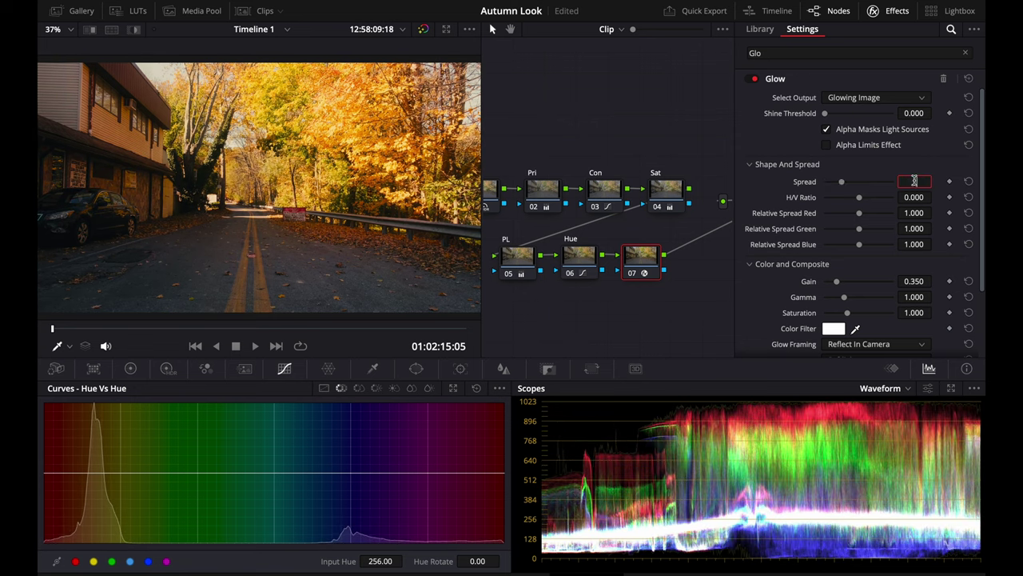
pyautogui.press('Return')
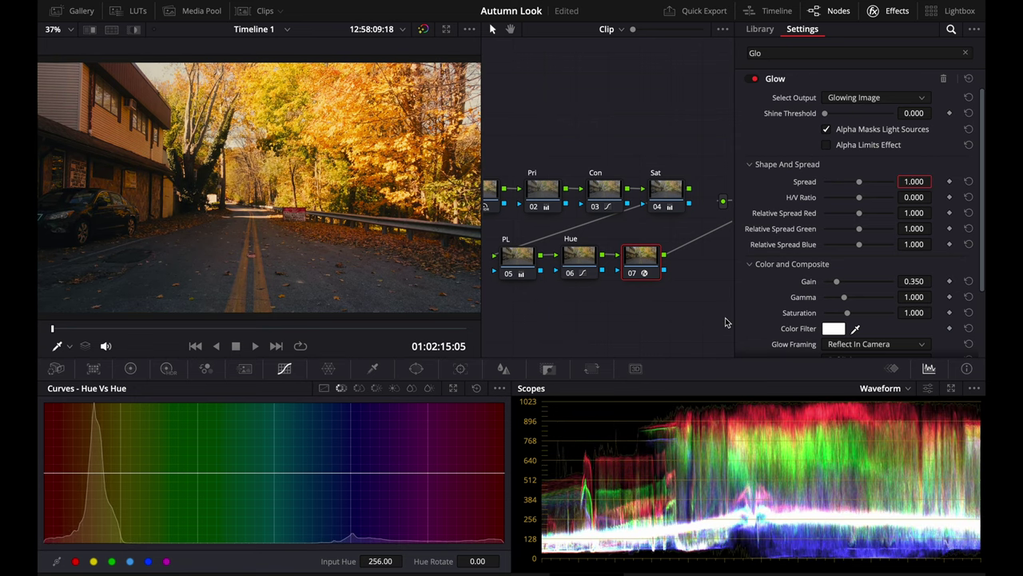
# Step: Set the Glow's Shine Threshold to 0.046 and its Global Blend to 0.820
pyautogui.moveTo(825, 112)
pyautogui.mouseDown()
pyautogui.moveTo(843, 113)
pyautogui.moveTo(829, 115)
pyautogui.mouseUp()
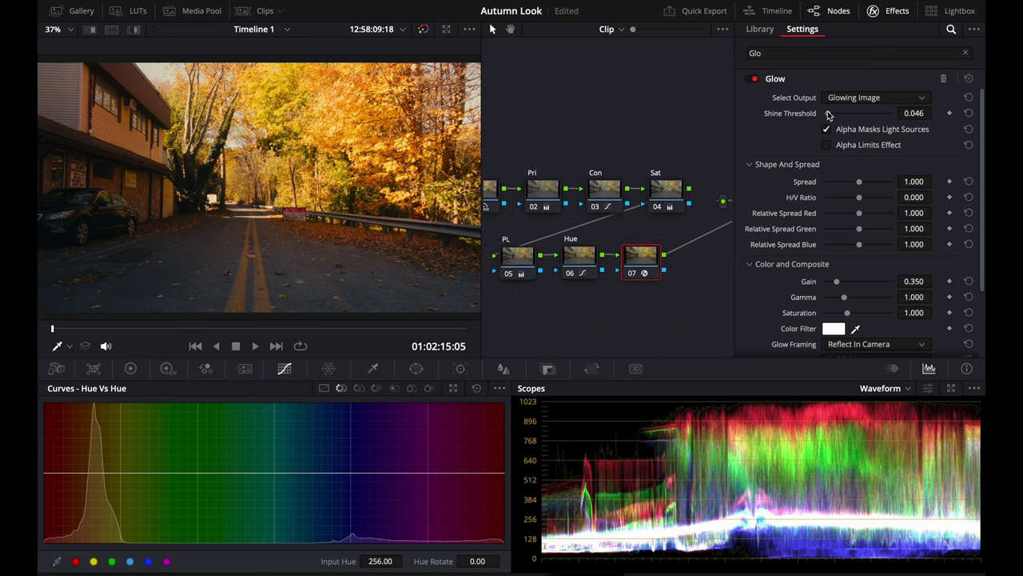
pyautogui.scroll(-3, 909, 346)
pyautogui.moveTo(897, 348); pyautogui.dragTo(804, 347)
# Step: Compare the image with the grade bypassed and enabled
pyautogui.hotkey('shift', 'd')
pyautogui.hotkey('shift', 'd')
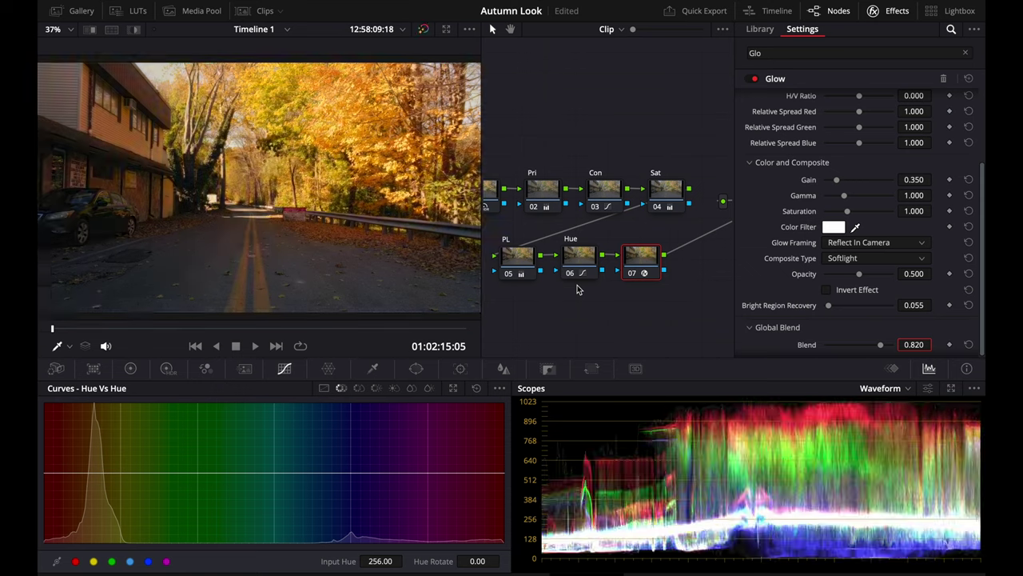
pyautogui.hotkey('shift', 'd')
pyautogui.hotkey('shift', 'd')
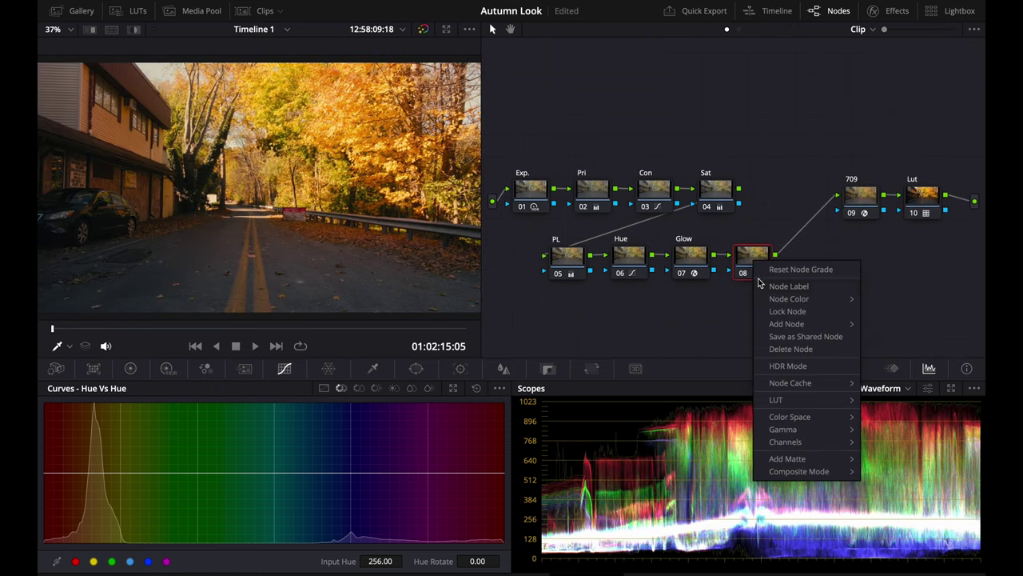
# Step: Label the serial node after Glow as Glow too, and lower its Glow effect's Shine Threshold to 0.569
pyautogui.click(764, 287)
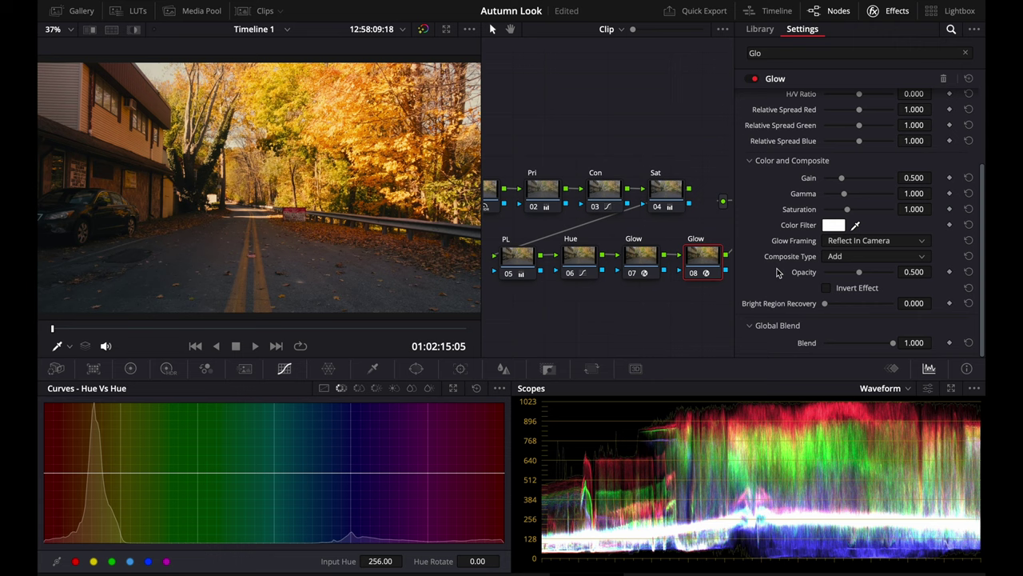
pyautogui.scroll(3, 777, 269)
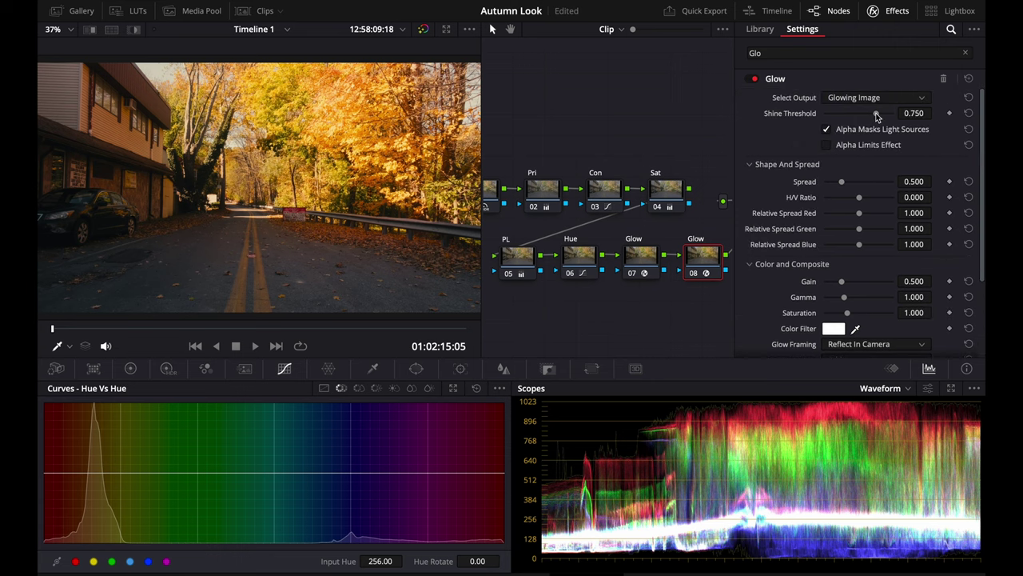
pyautogui.moveTo(877, 114); pyautogui.dragTo(863, 117)
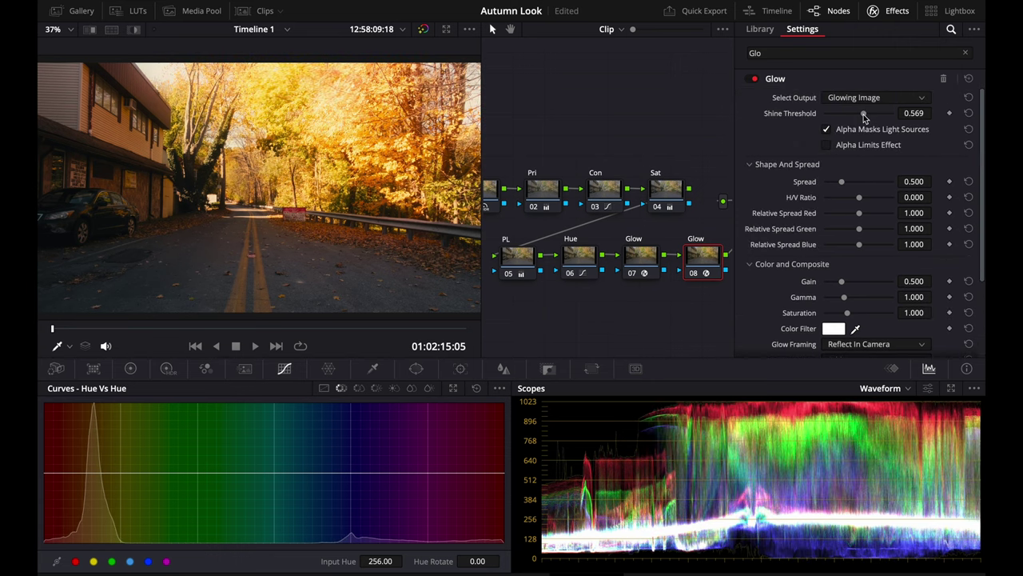
# Step: View the second glow as Glow Alone with Spread at 0.000 and set its Shine Threshold to 0.624
pyautogui.click(875, 98)
pyautogui.click(855, 126)
pyautogui.moveTo(838, 183); pyautogui.dragTo(741, 186)
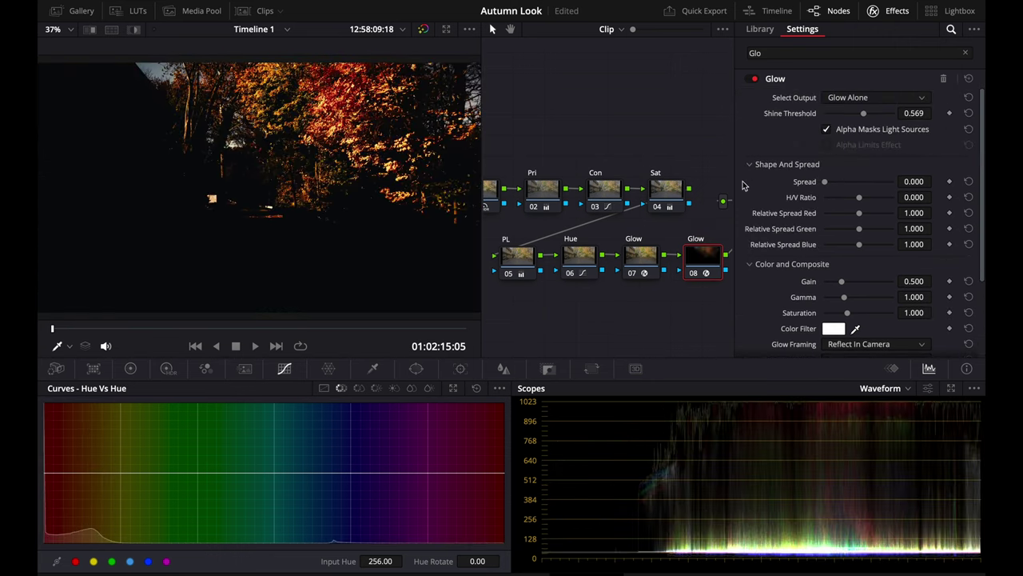
pyautogui.moveTo(867, 117); pyautogui.dragTo(869, 118)
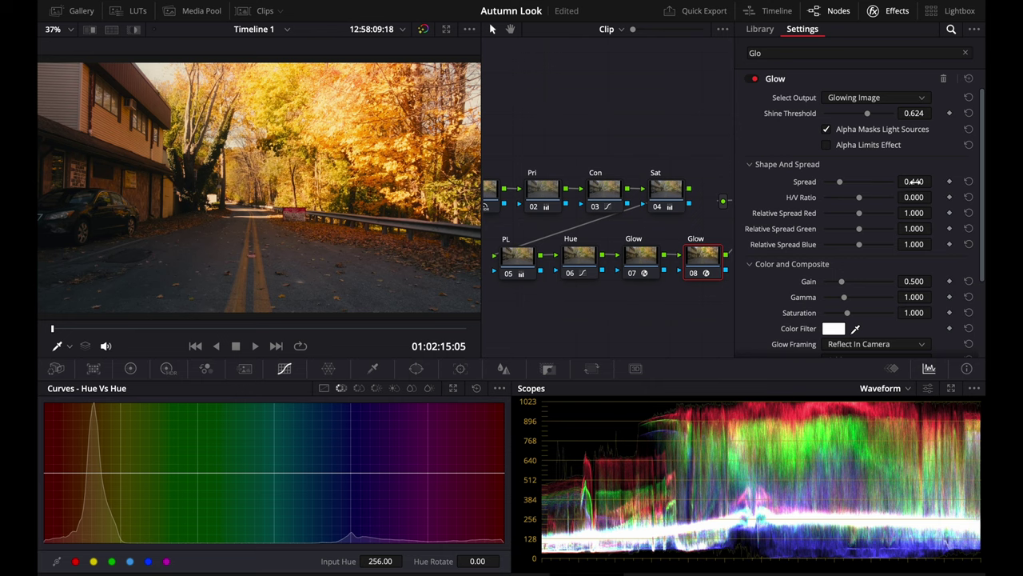
# Step: Set the second glow's Spread to 0.5 and its Composite Type to Screen
pyautogui.doubleClick(916, 181)
pyautogui.write('.5')
pyautogui.press('Return')
pyautogui.scroll(-3, 786, 292)
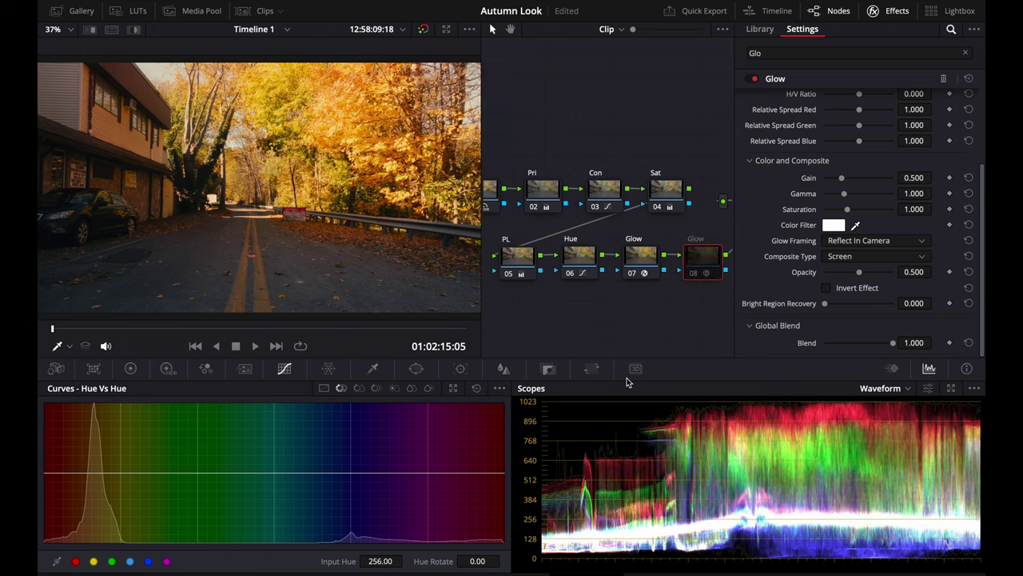
# Step: Fine-tune the second glow's Shine Threshold and compare the image with that node disabled and enabled
pyautogui.scroll(3, 754, 249)
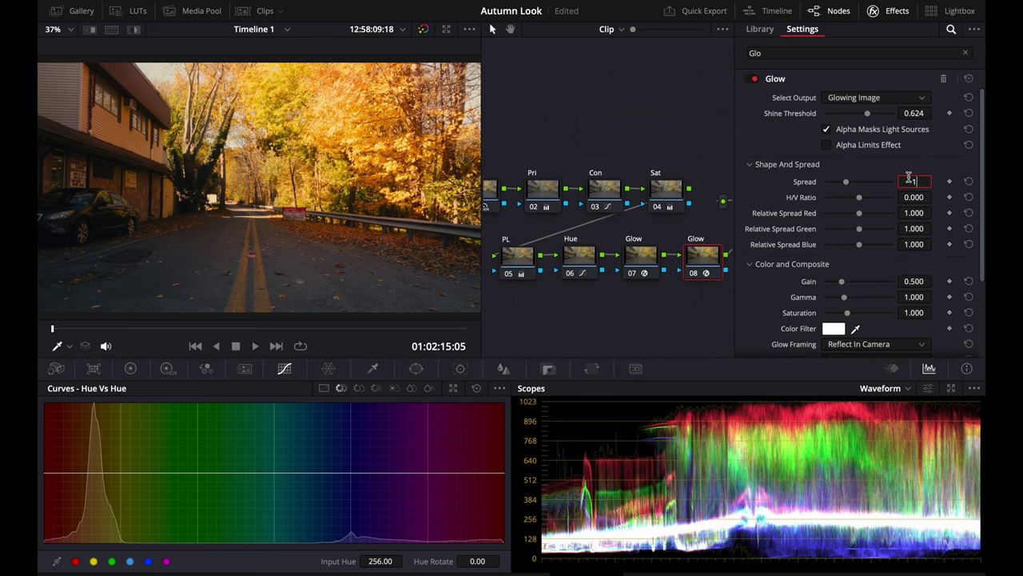
pyautogui.moveTo(852, 113); pyautogui.dragTo(853, 118)
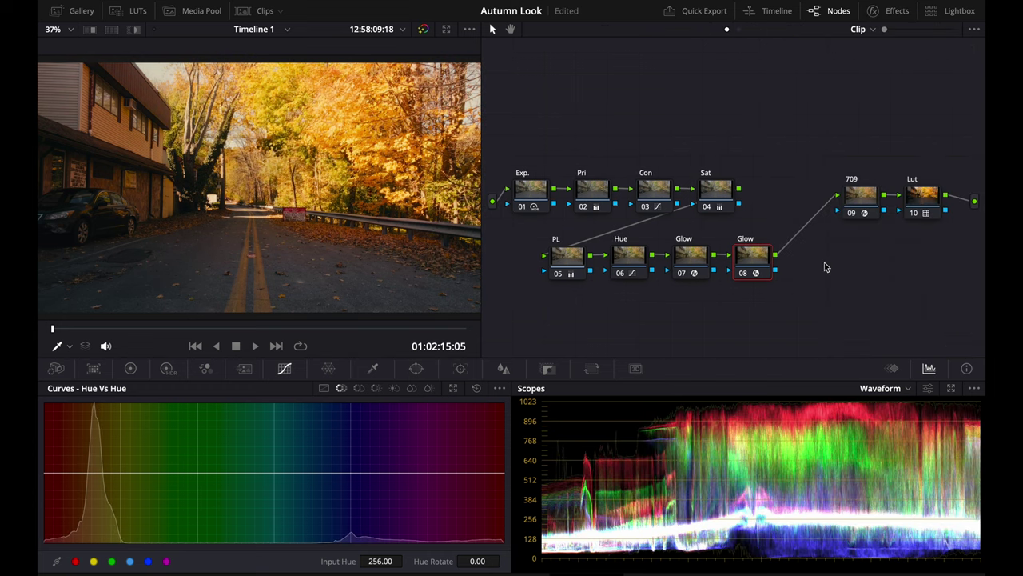
pyautogui.press('super+d')
pyautogui.press('super+d')
# Step: Try a serial node after the second Glow node and delete it
pyautogui.hotkey('alt', 's')
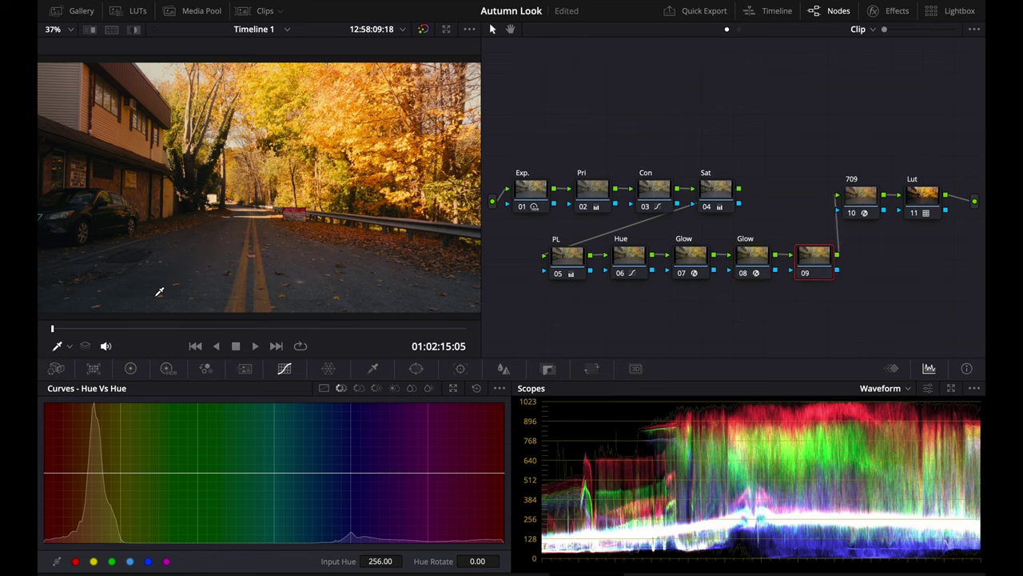
pyautogui.press('Delete')
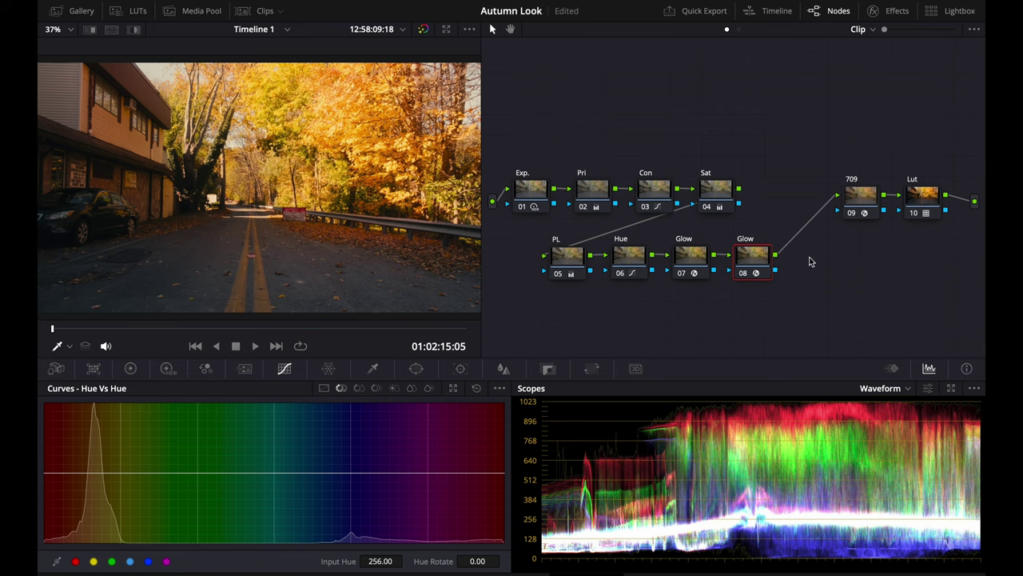
# Step: Add a serial node after the Lut node and place it below the 709 and Lut nodes
pyautogui.click(928, 196)
pyautogui.hotkey('alt', 's')
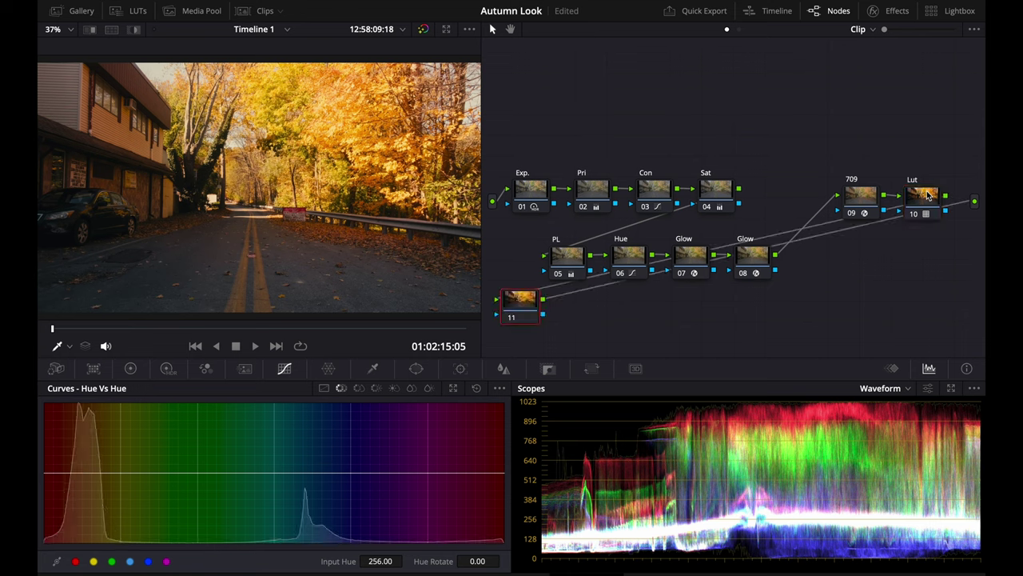
pyautogui.moveTo(524, 298); pyautogui.dragTo(865, 297)
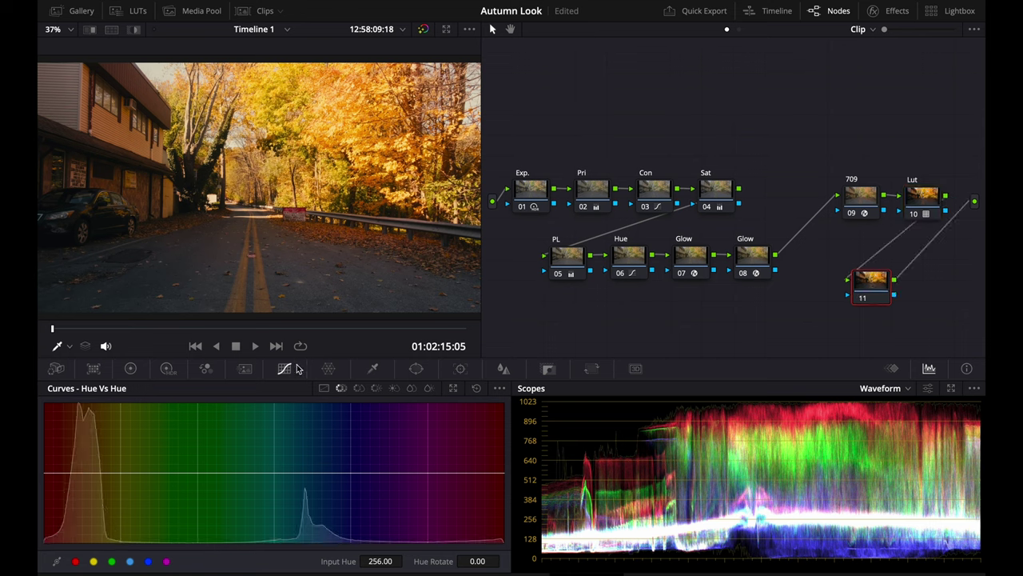
# Step: Lift the black point of the new node's custom curve slightly and anchor the lower shadows with curve points to create a fade
pyautogui.click(324, 388)
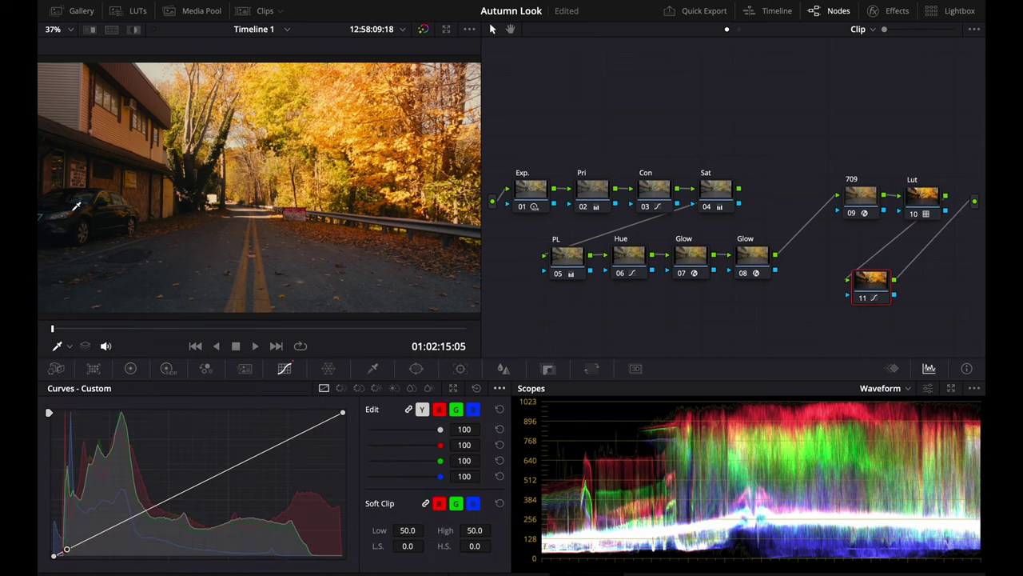
pyautogui.click(66, 548)
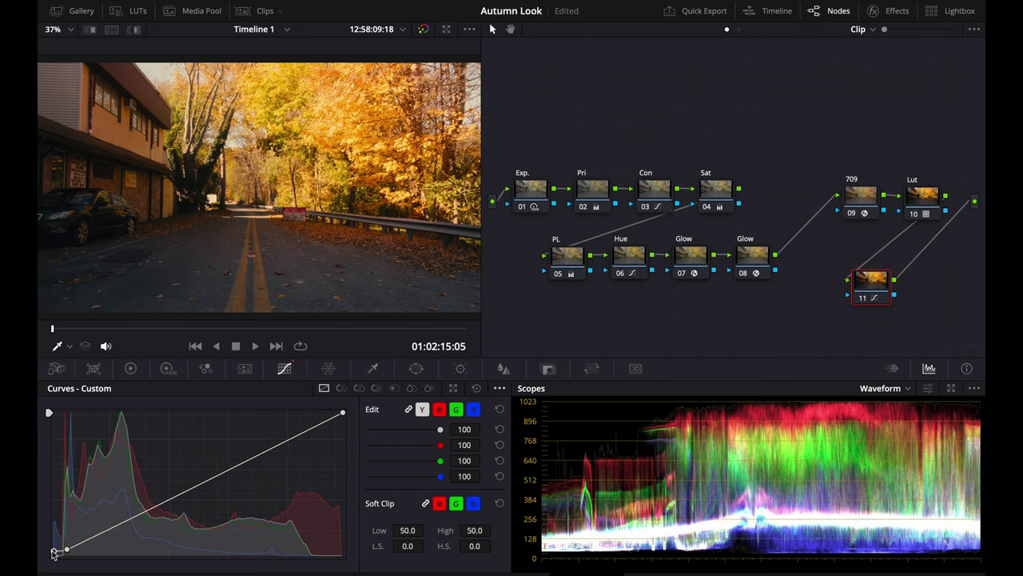
pyautogui.click(135, 211)
pyautogui.moveTo(67, 552); pyautogui.dragTo(70, 546)
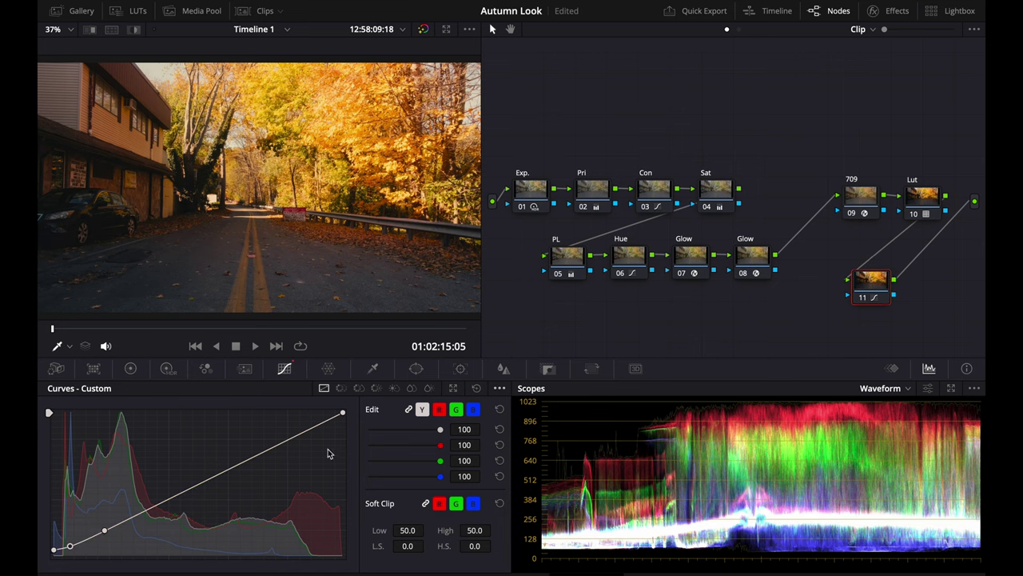
# Step: Label the curve-adjusted node after Lut as Fade and fine-tune the lifted black point of its custom curve
pyautogui.rightClick(852, 281)
pyautogui.click(886, 309)
pyautogui.write('Fade')
pyautogui.moveTo(54, 551); pyautogui.dragTo(52, 548)
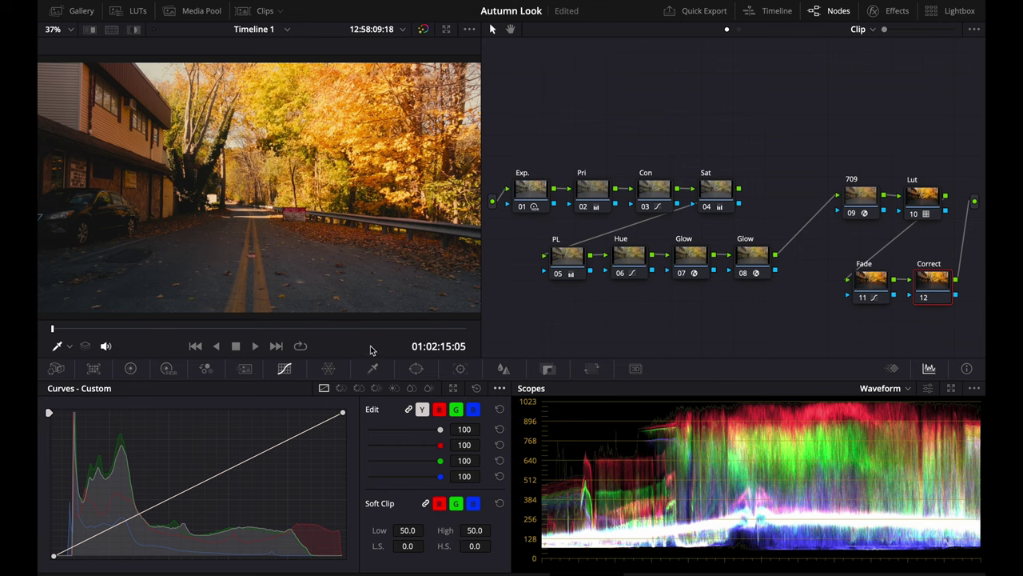
# Step: On the Correct node, raise the red curve's black point slightly, pull its lower midtones back, and compare the node disabled and enabled
pyautogui.click(440, 411)
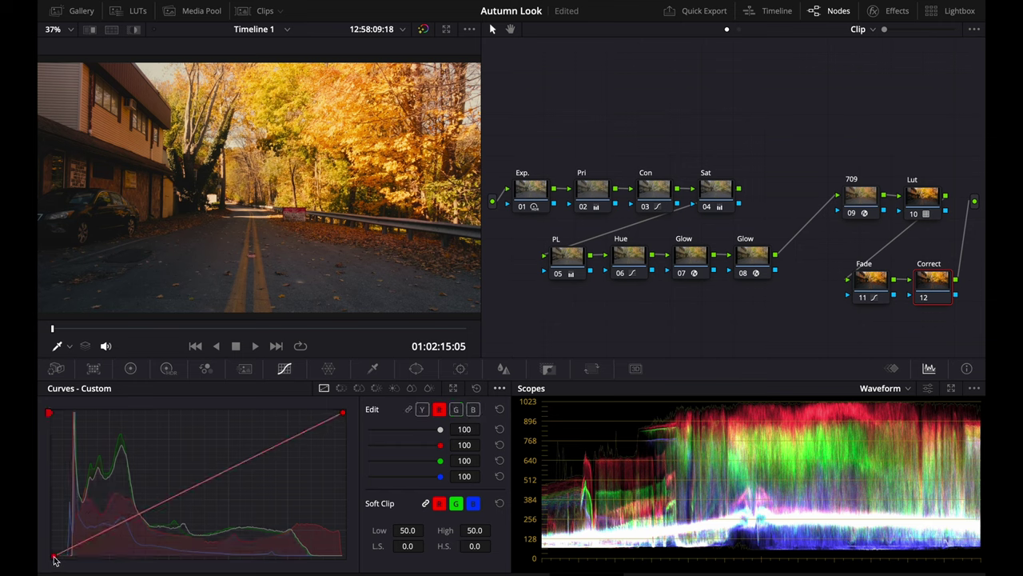
pyautogui.moveTo(54, 560); pyautogui.dragTo(50, 555)
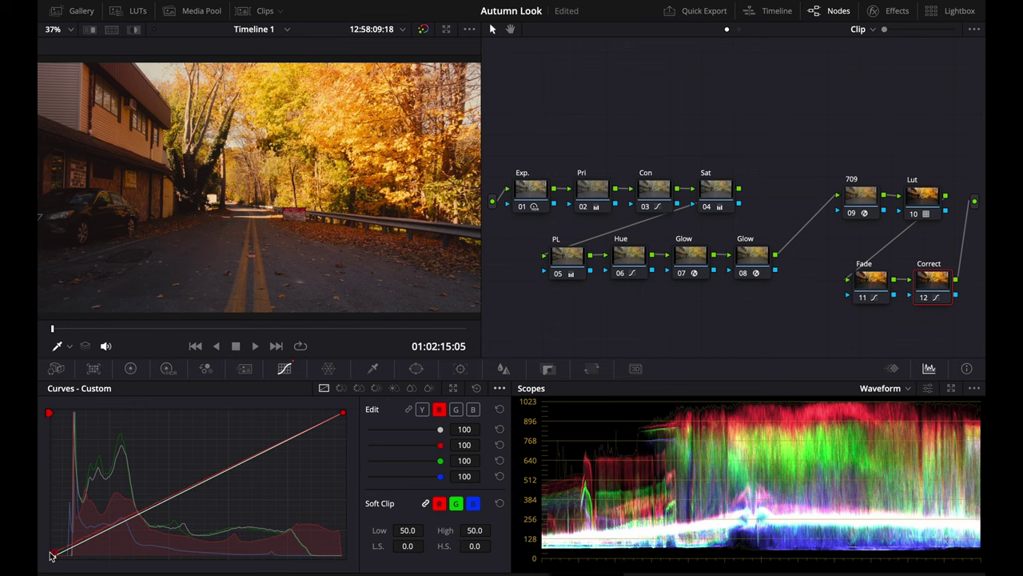
pyautogui.moveTo(94, 530); pyautogui.dragTo(97, 534)
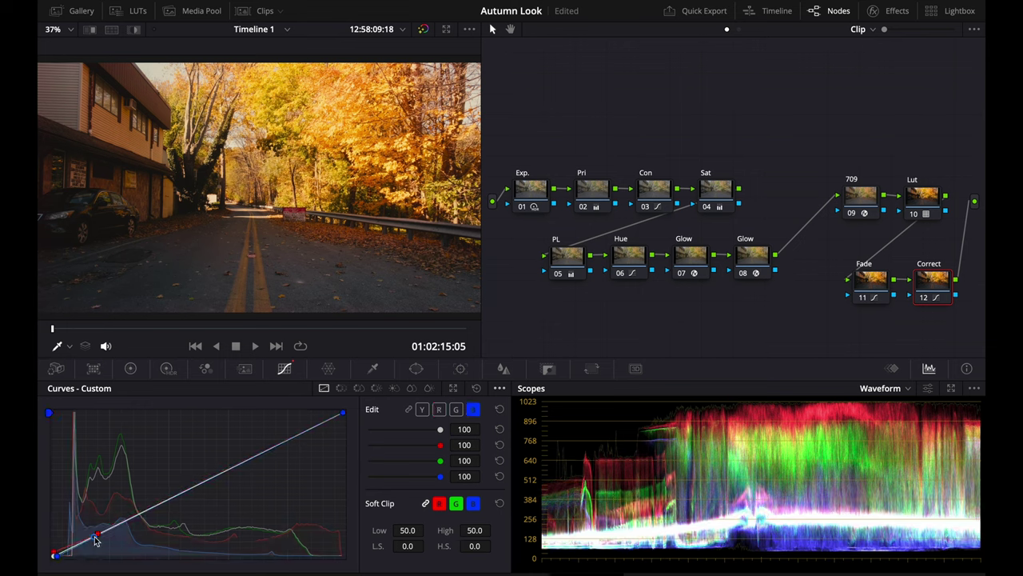
pyautogui.press('super+d')
pyautogui.press('super+d')
# Step: Add a serial node after Correct and shift its Offset color wheel toward orange, to red 27.27, green 24.18 and blue 22.44
pyautogui.hotkey('alt', 's')
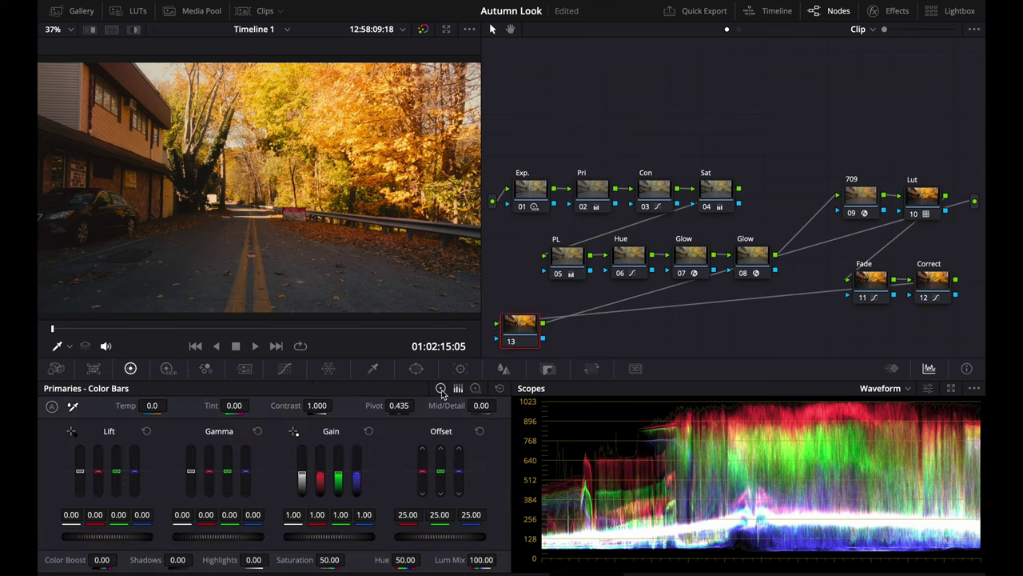
pyautogui.click(440, 387)
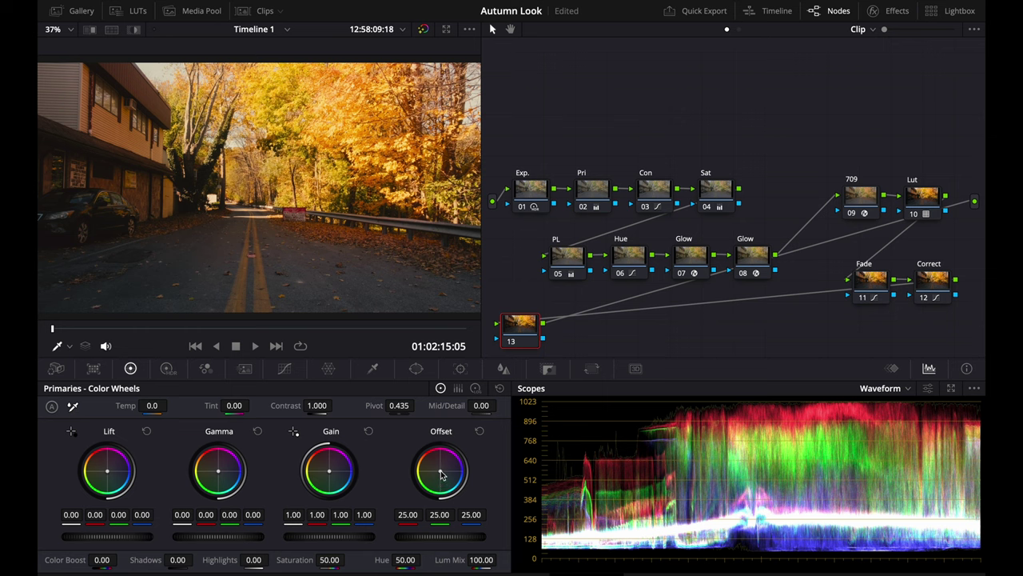
pyautogui.moveTo(440, 474); pyautogui.dragTo(429, 470)
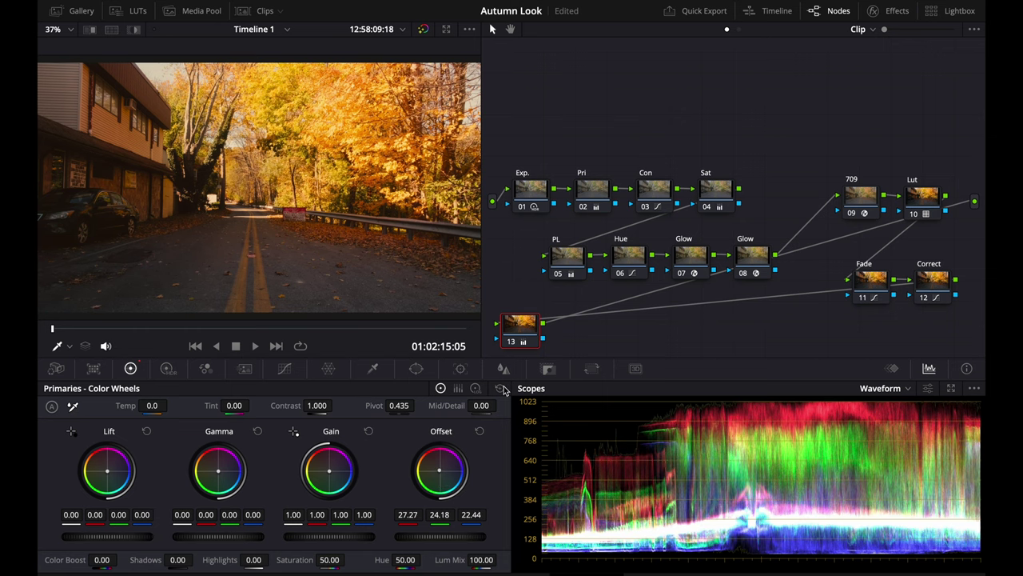
# Step: Label the new offset-adjusted node Warm
pyautogui.rightClick(519, 329)
pyautogui.click(540, 360)
pyautogui.write('Warm')
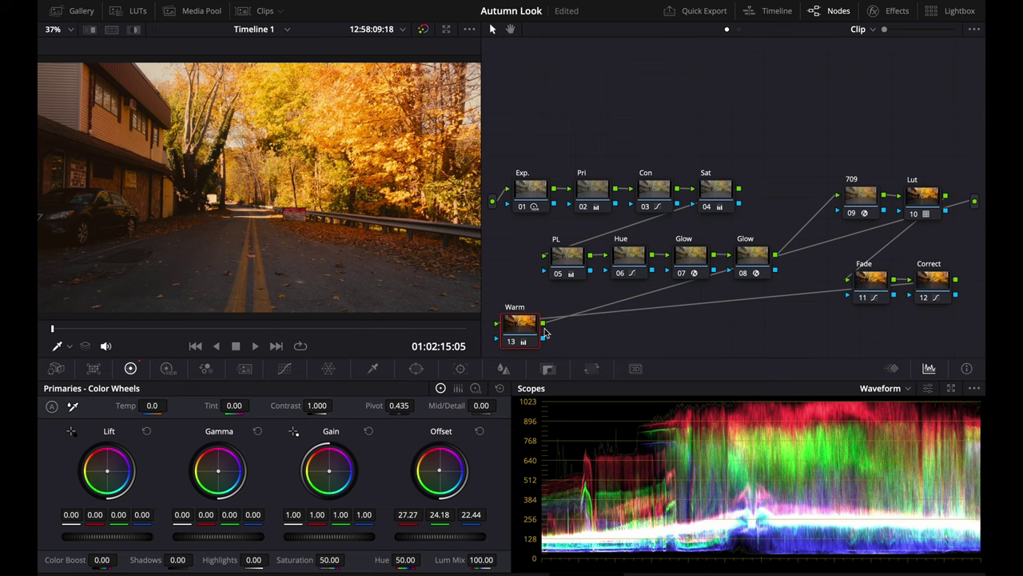